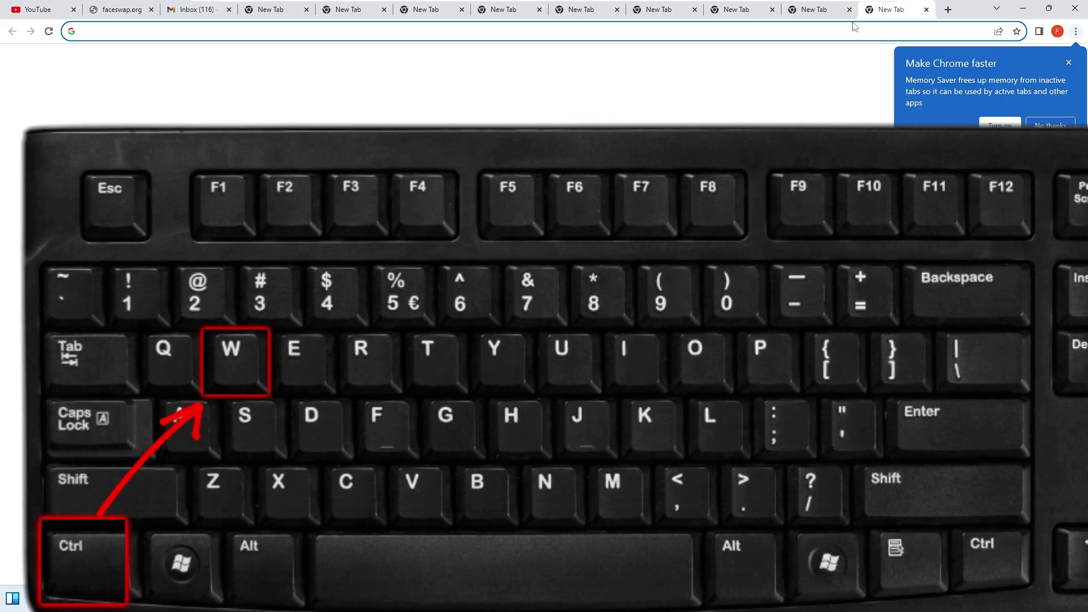
Close the surplus empty new tabs one after another.
{"action": "key", "text": "ctrl+w"}
{"action": "key", "text": "ctrl+w"}
{"action": "key", "text": "ctrl+w"}
{"action": "key", "text": "ctrl+w"}
{"action": "key", "text": "ctrl+w"}
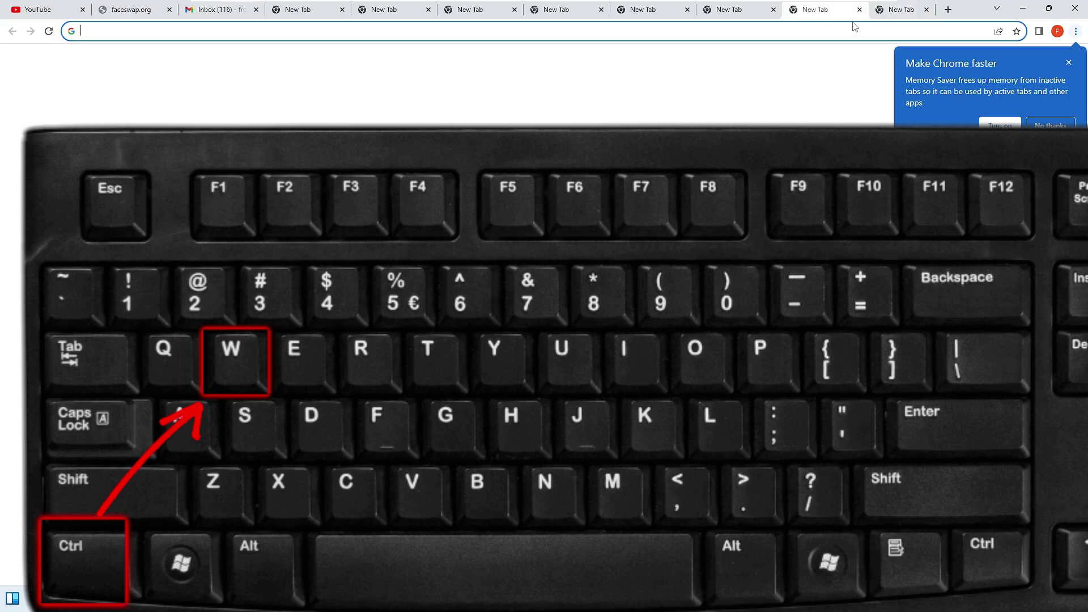
{"action": "key", "text": "ctrl+w"}
{"action": "key", "text": "ctrl+w"}
{"action": "key", "text": "ctrl+w"}
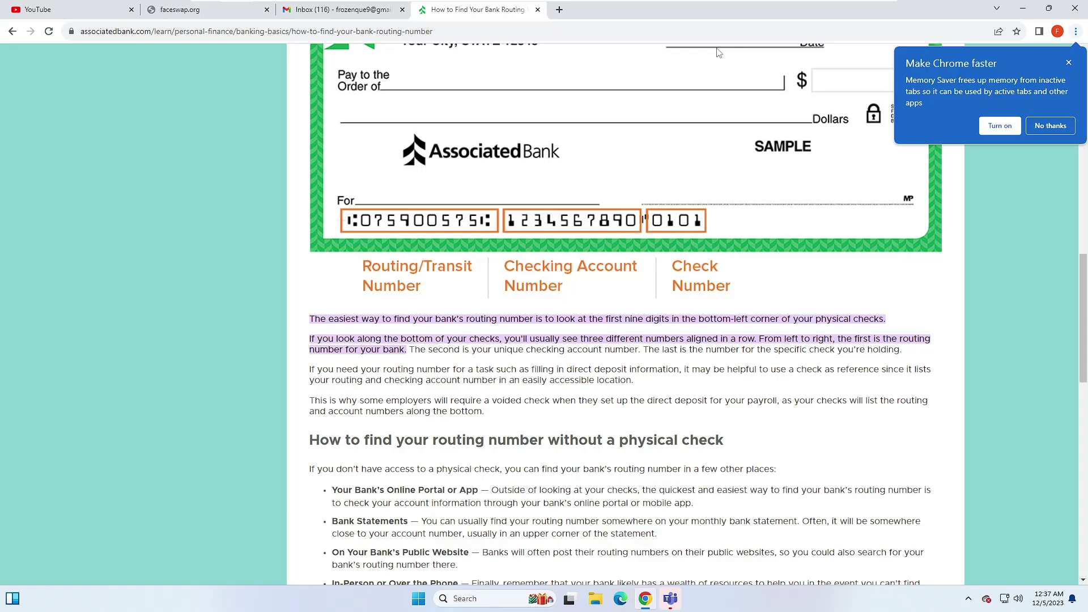
Close the bank routing number article's tab and reopen the closed tab.
{"action": "scroll", "coordinate": [624, 67], "scroll_direction": "down", "scroll_amount": 1}
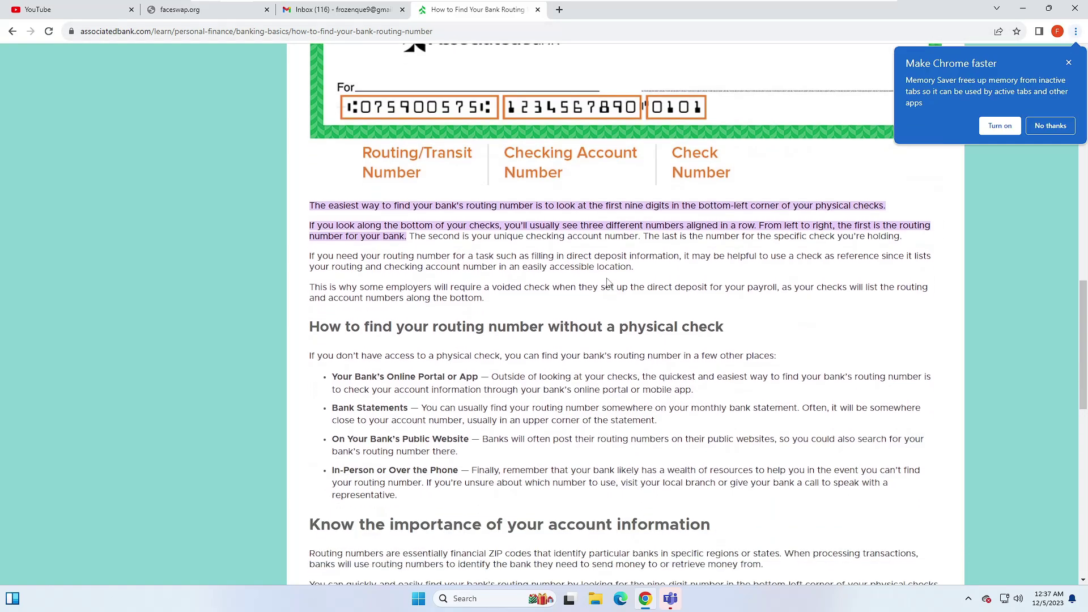
{"action": "scroll", "coordinate": [510, 82], "scroll_direction": "up", "scroll_amount": 2}
{"action": "left_click", "coordinate": [537, 9]}
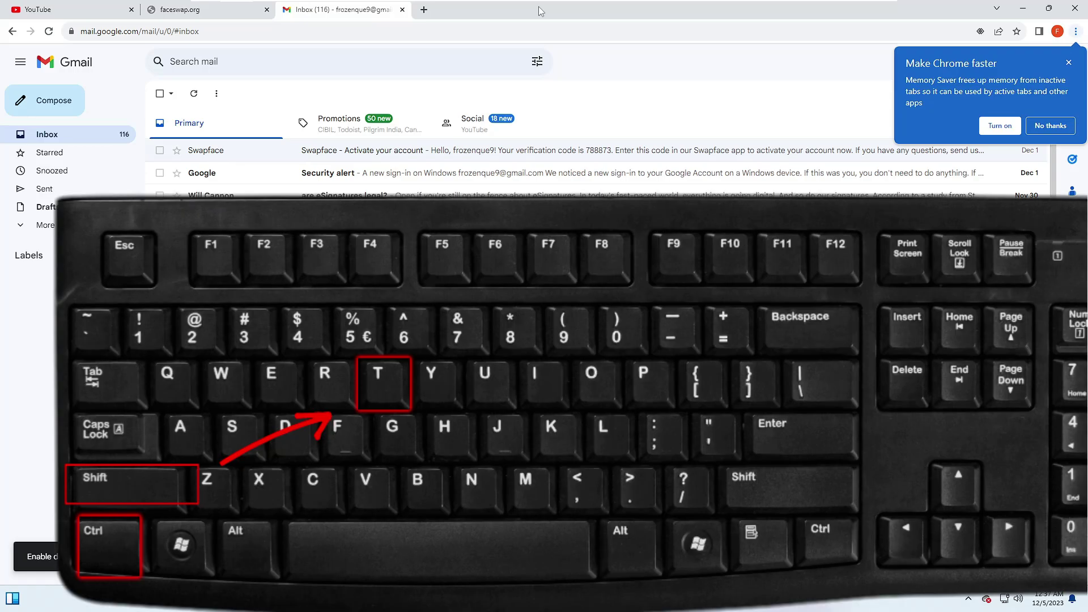
{"action": "key", "text": "ctrl+shift+t"}
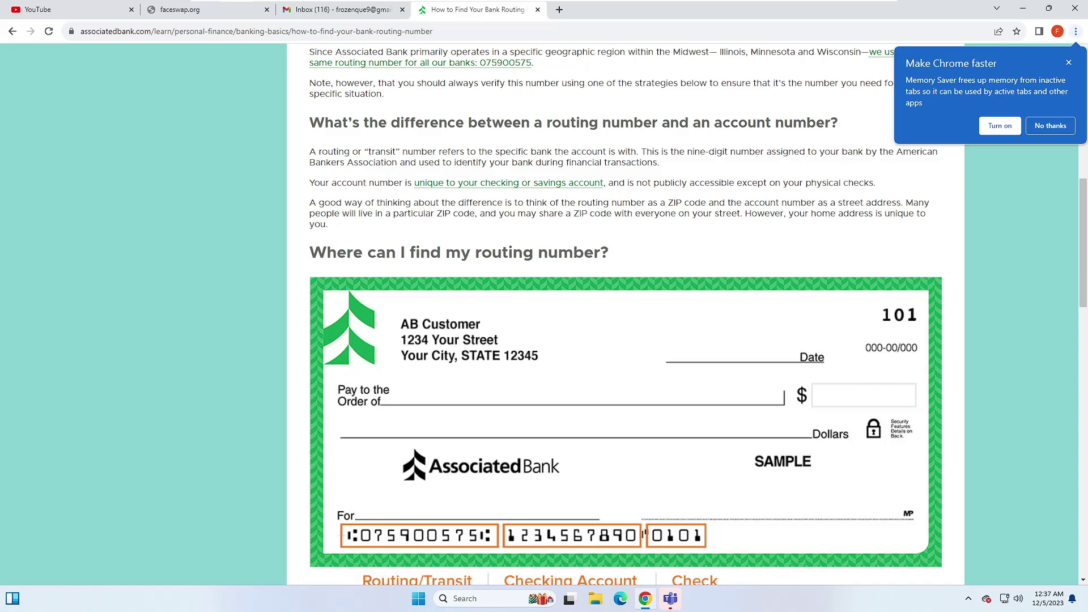
Open a new tab, decline the Memory Saver suggestion, and bring up the full browsing history page.
{"action": "key", "text": "ctrl+t"}
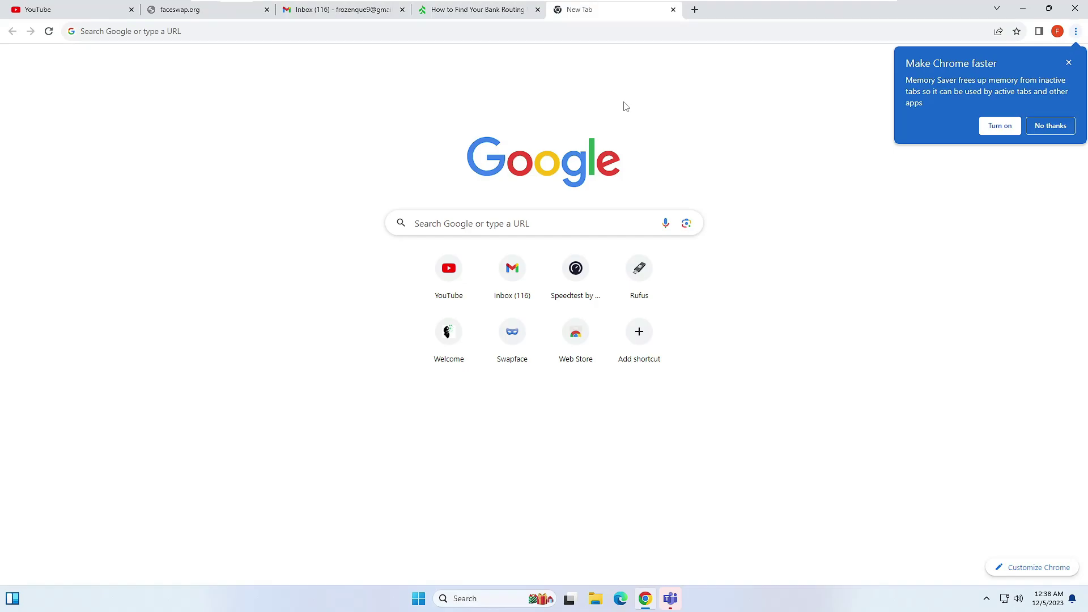
{"action": "left_click", "coordinate": [1038, 125]}
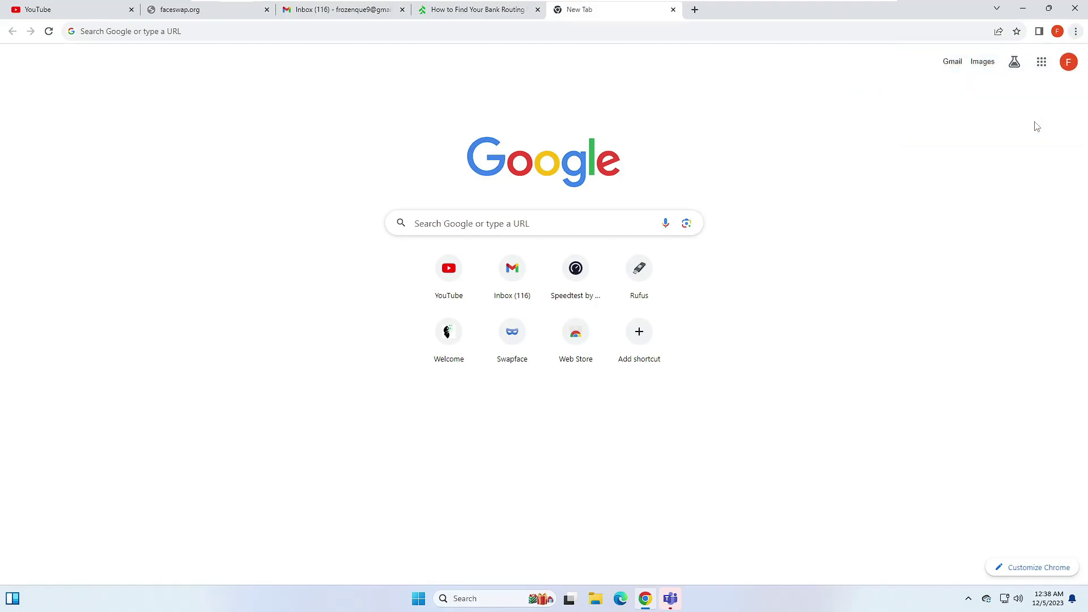
{"action": "left_click", "coordinate": [1077, 32]}
{"action": "mouse_move", "coordinate": [943, 94]}
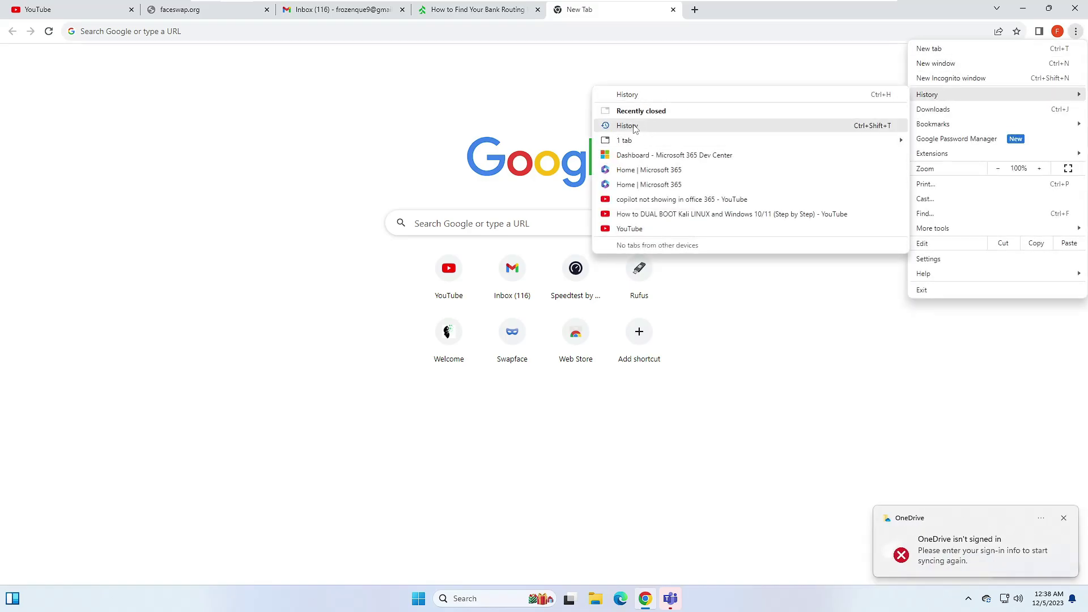
{"action": "left_click", "coordinate": [527, 111]}
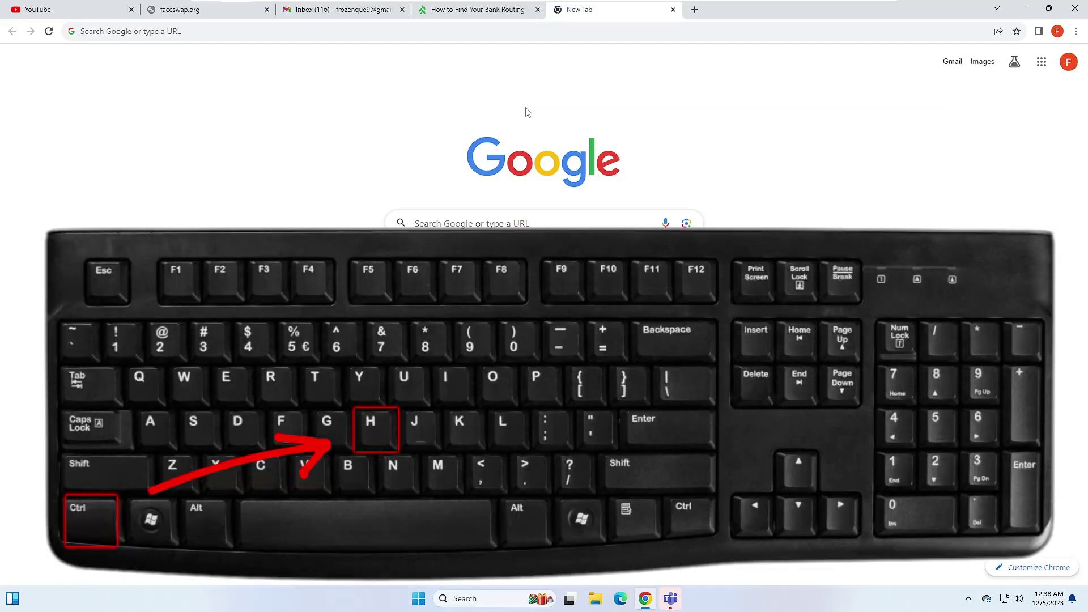
{"action": "key", "text": "ctrl+h"}
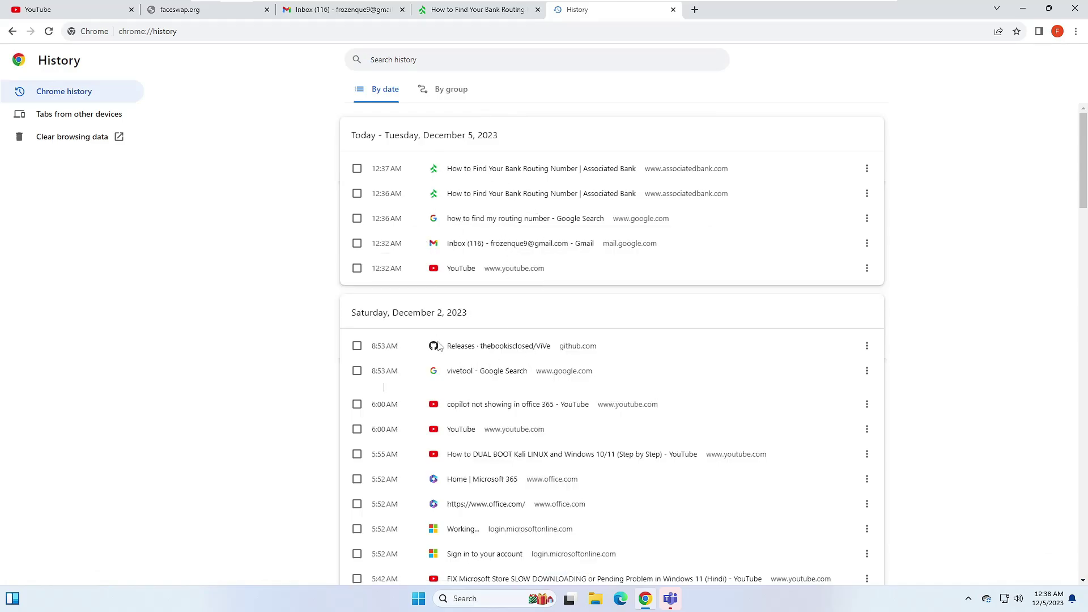
{"action": "scroll", "coordinate": [461, 393], "scroll_direction": "down", "scroll_amount": 1}
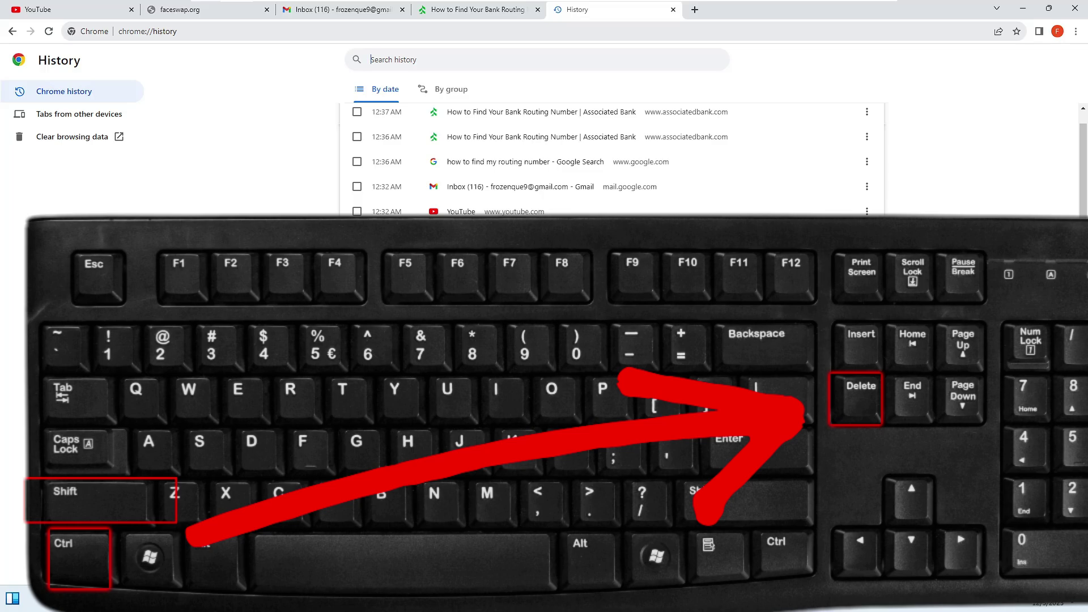
Bring up the clear browsing data options and review the advanced data categories.
{"action": "key", "text": "ctrl+shift+Delete"}
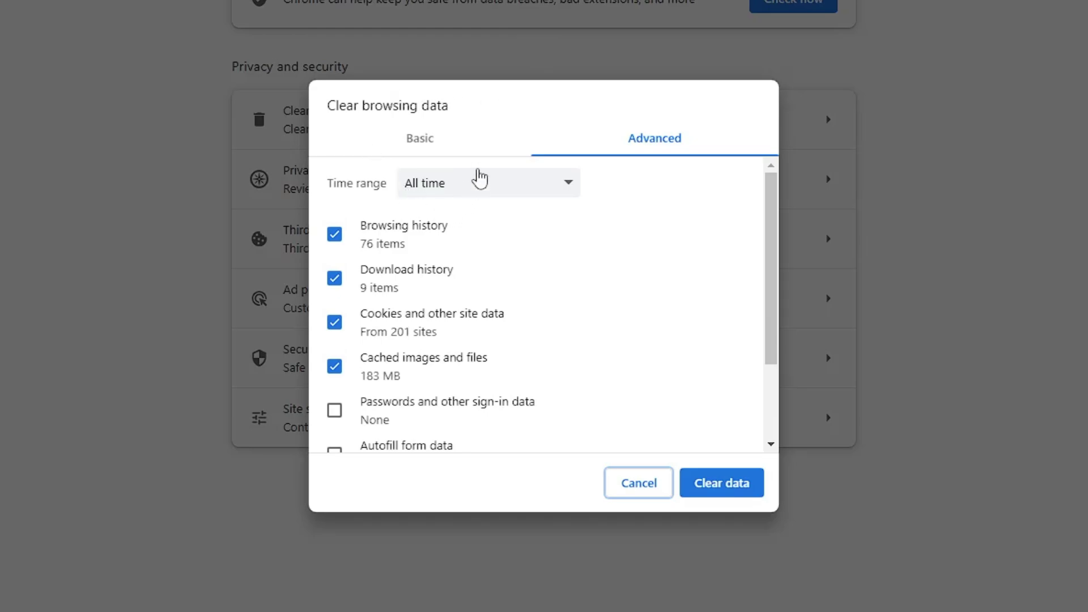
{"action": "scroll", "coordinate": [408, 366], "scroll_direction": "down", "scroll_amount": 2}
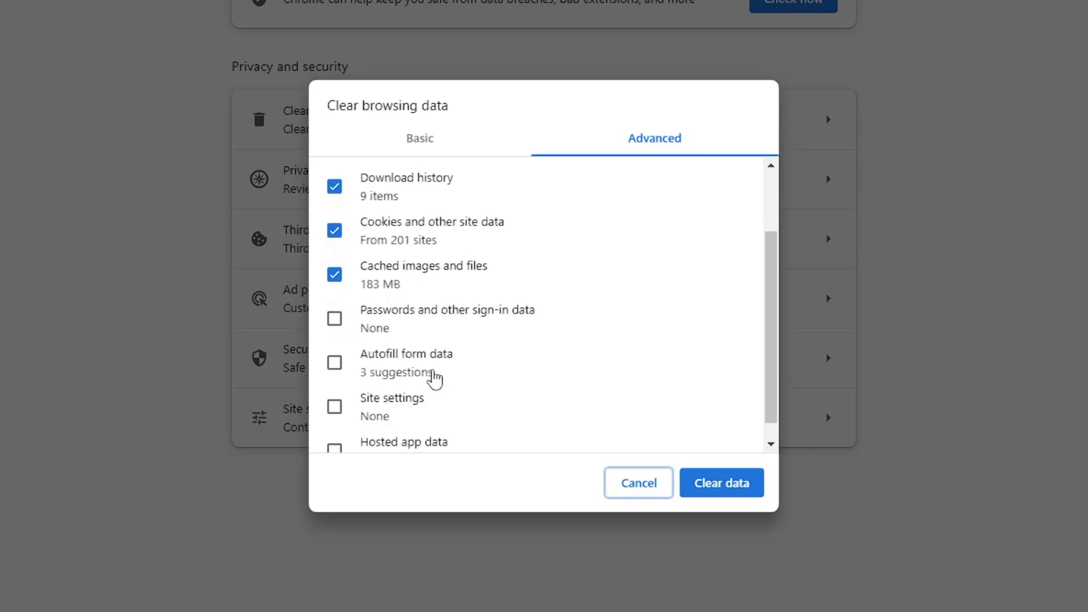
{"action": "scroll", "coordinate": [413, 396], "scroll_direction": "up", "scroll_amount": 2}
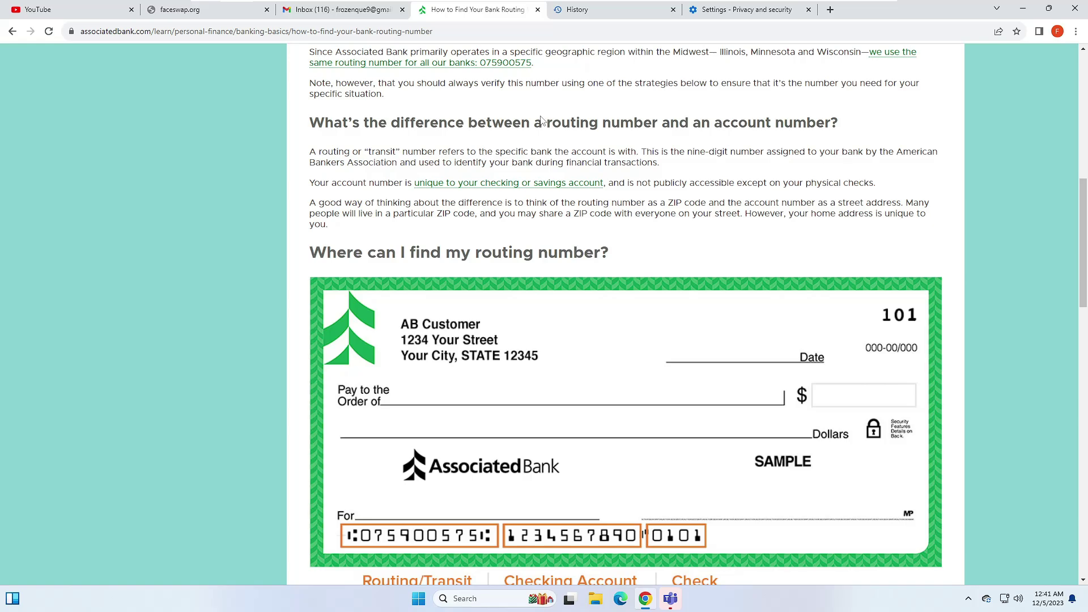
Search the bank routing number article for "ZIP" and look through the highlighted matches.
{"action": "key", "text": "ctrl+f"}
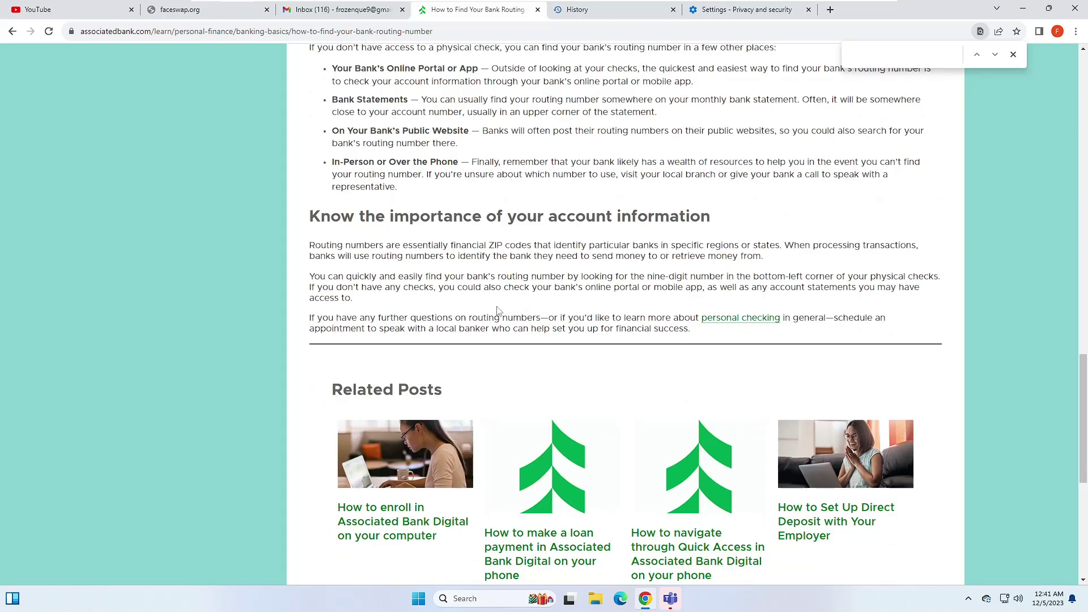
{"action": "scroll", "coordinate": [652, 198], "scroll_direction": "up", "scroll_amount": 4}
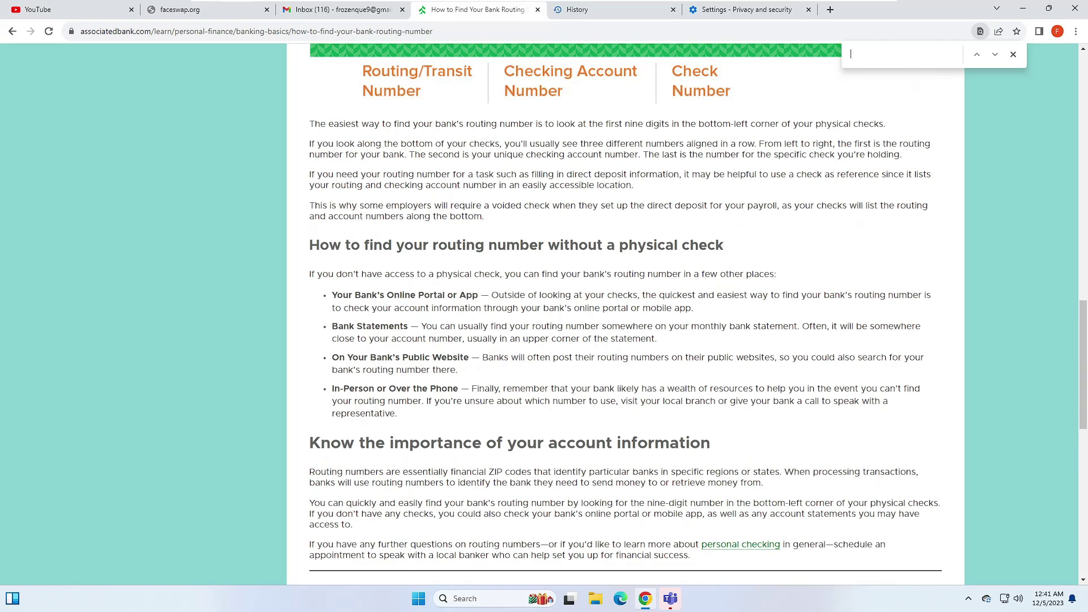
{"action": "type", "text": "ZIP"}
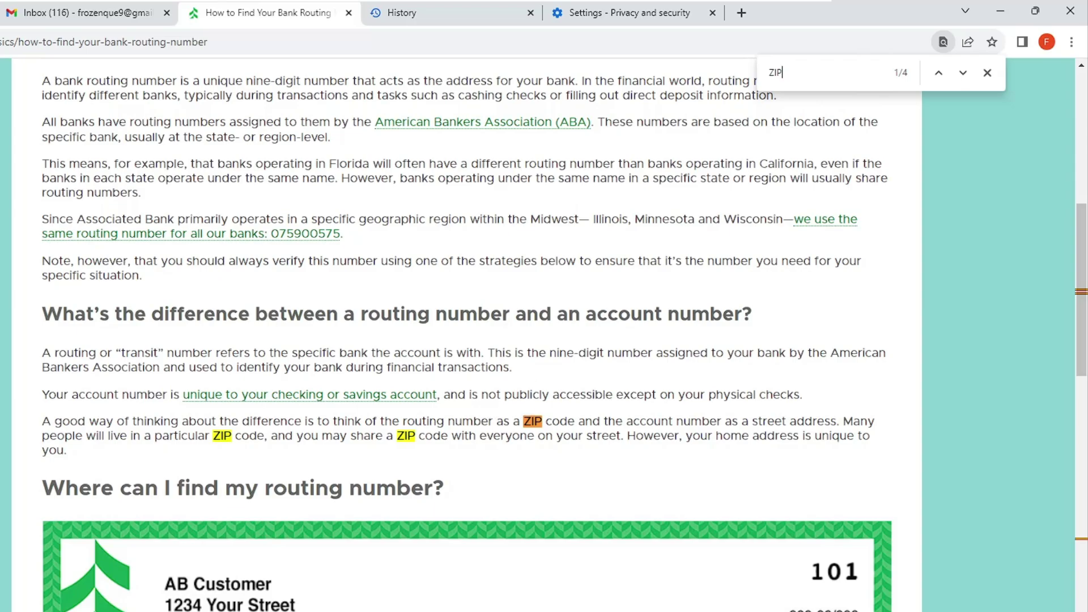
{"action": "scroll", "coordinate": [325, 273], "scroll_direction": "down", "scroll_amount": 10}
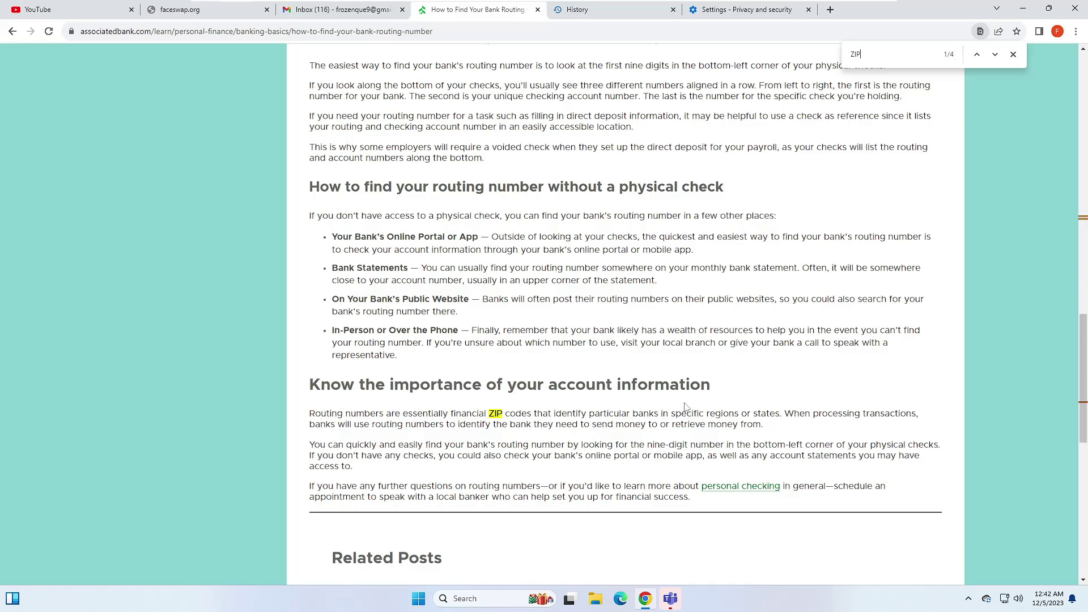
Enlarge the article by three zoom levels and reduce it to 75% zoom.
{"action": "key", "text": "ctrl+plus"}
{"action": "key", "text": "ctrl+plus"}
{"action": "key", "text": "ctrl+plus"}
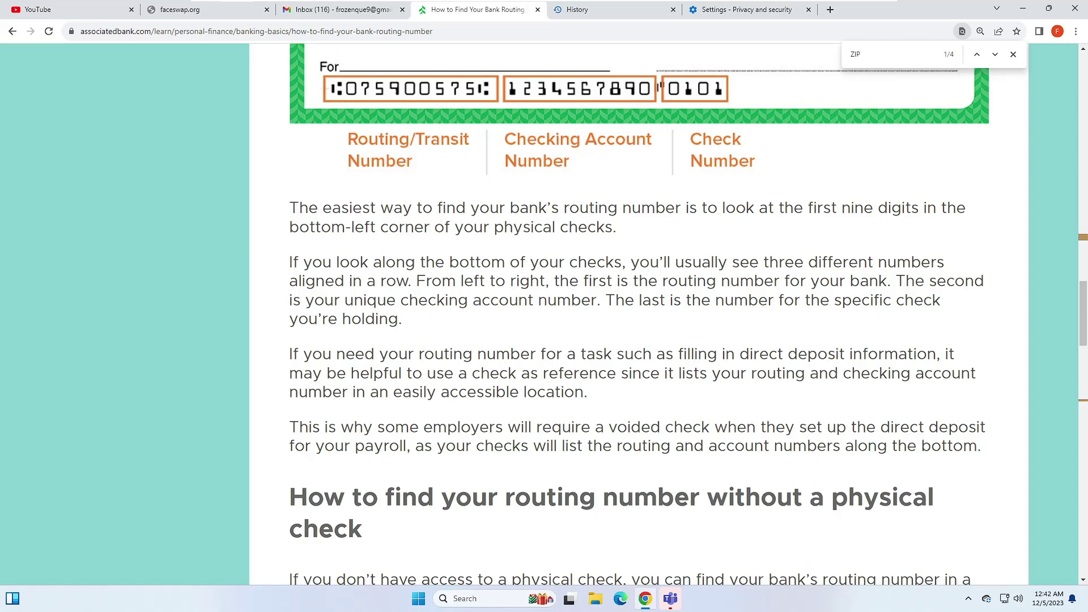
{"action": "key", "text": "ctrl+minus"}
{"action": "key", "text": "ctrl+minus"}
{"action": "key", "text": "ctrl+minus"}
{"action": "key", "text": "ctrl+minus"}
{"action": "key", "text": "ctrl+minus"}
{"action": "key", "text": "ctrl+minus"}
{"action": "key", "text": "ctrl+minus"}
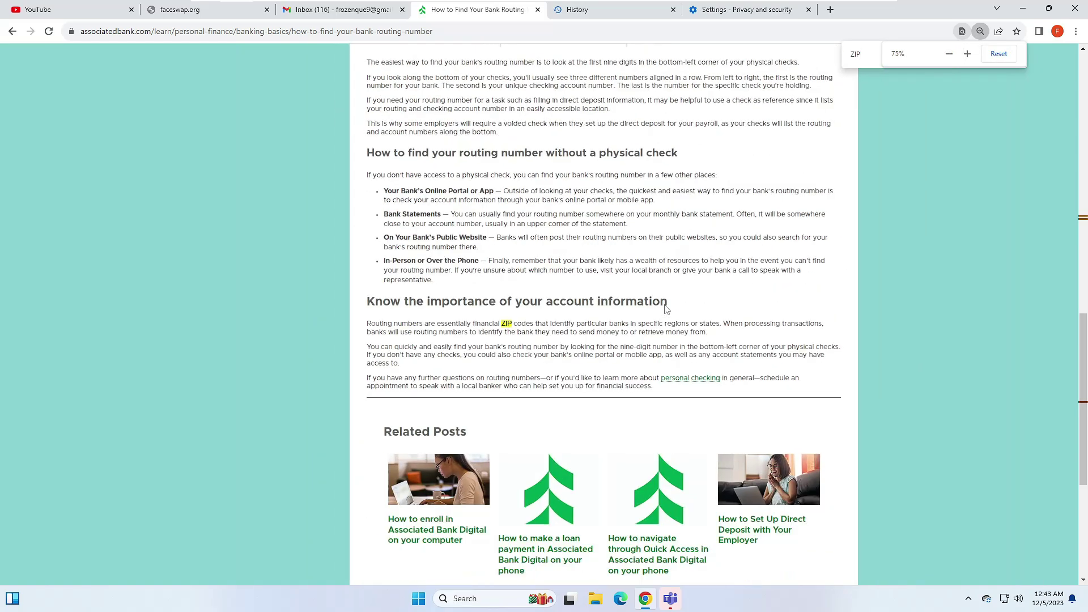
Enlarge the article again by six zoom levels.
{"action": "key", "text": "ctrl+plus"}
{"action": "key", "text": "ctrl+plus"}
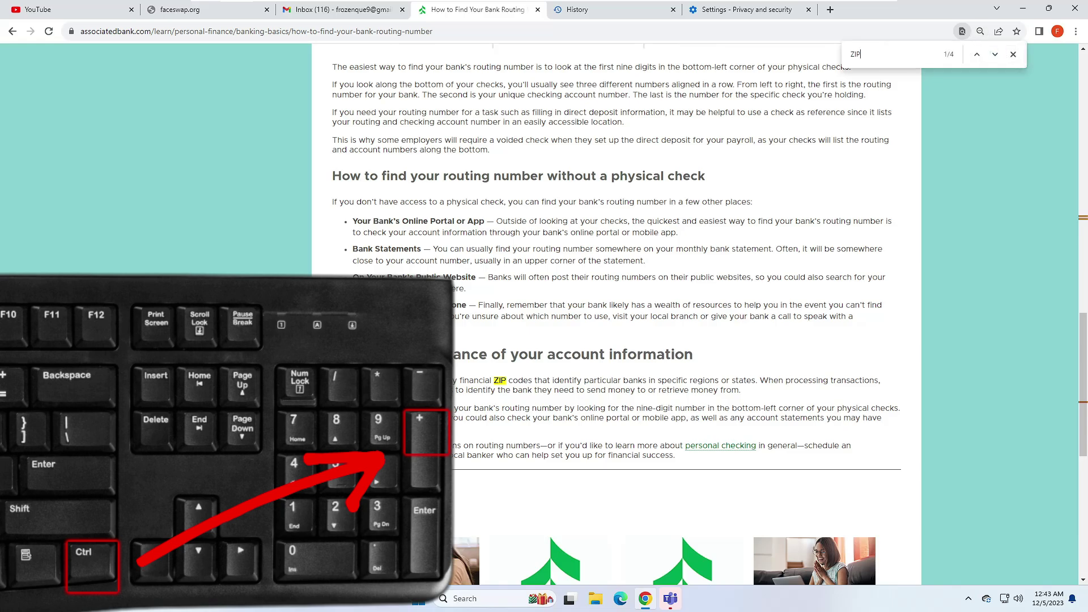
{"action": "key", "text": "ctrl+plus"}
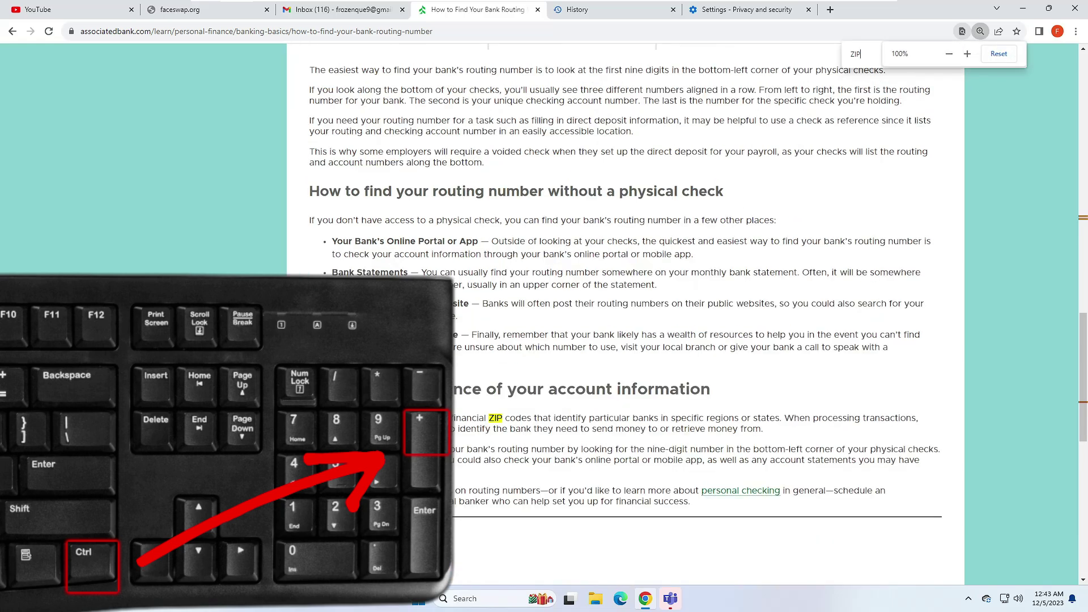
{"action": "key", "text": "ctrl+plus"}
{"action": "key", "text": "ctrl+plus"}
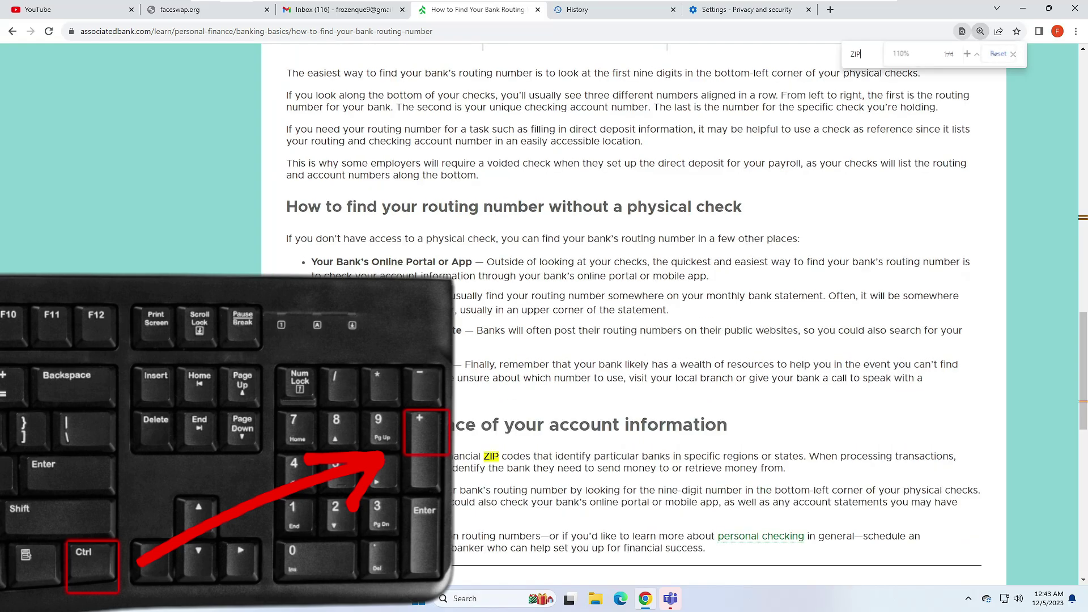
{"action": "key", "text": "ctrl+plus"}
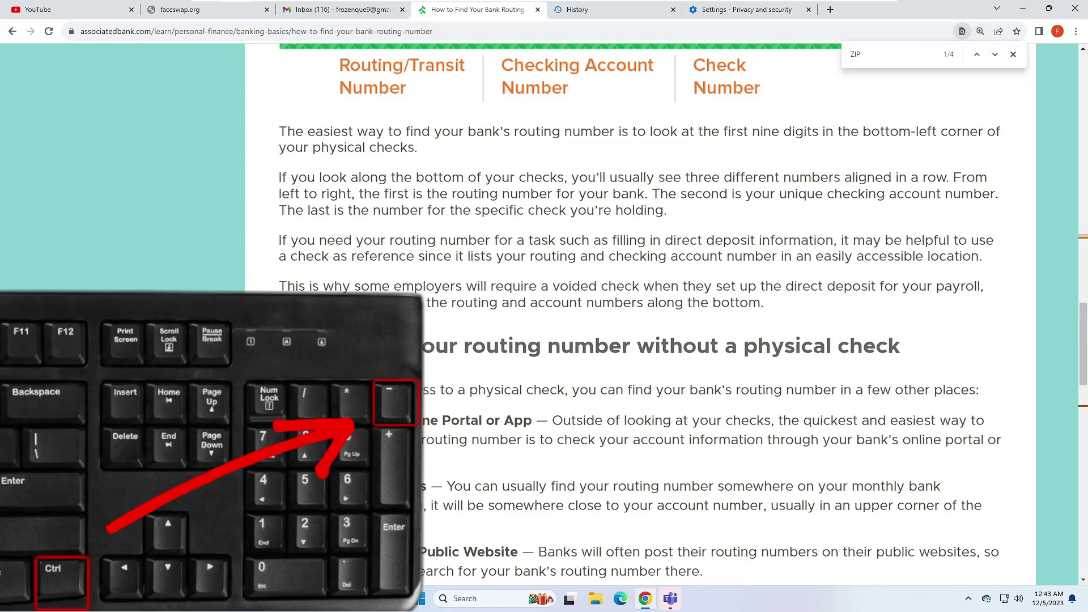
Reduce the article's page zoom to 50%.
{"action": "key", "text": "ctrl+minus"}
{"action": "key", "text": "ctrl+minus"}
{"action": "key", "text": "ctrl+minus"}
{"action": "key", "text": "ctrl+minus"}
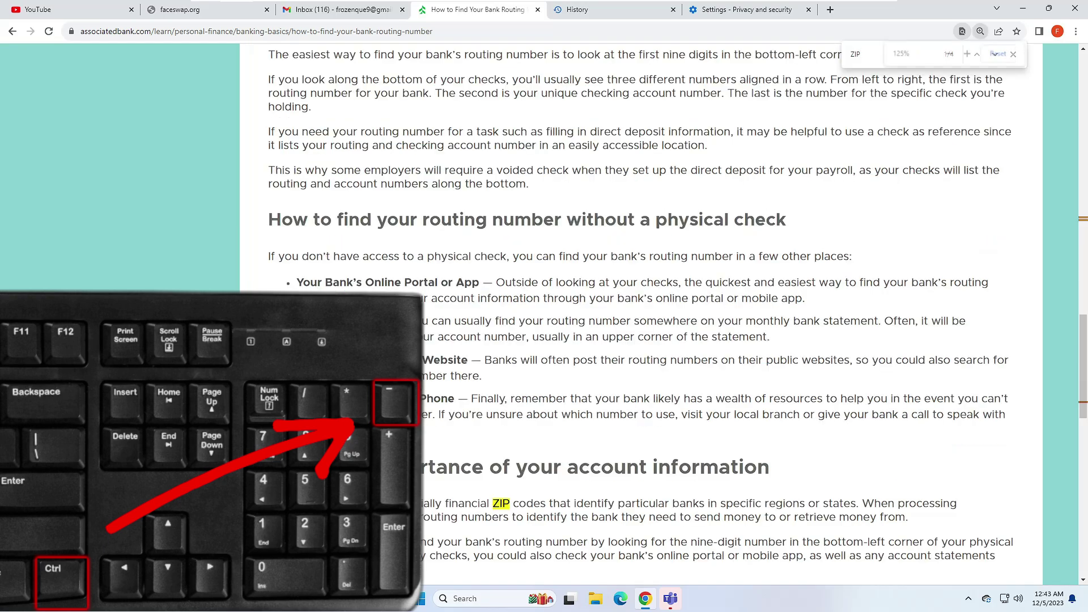
{"action": "key", "text": "ctrl+minus"}
{"action": "key", "text": "ctrl+minus"}
{"action": "key", "text": "ctrl+minus"}
{"action": "key", "text": "ctrl+minus"}
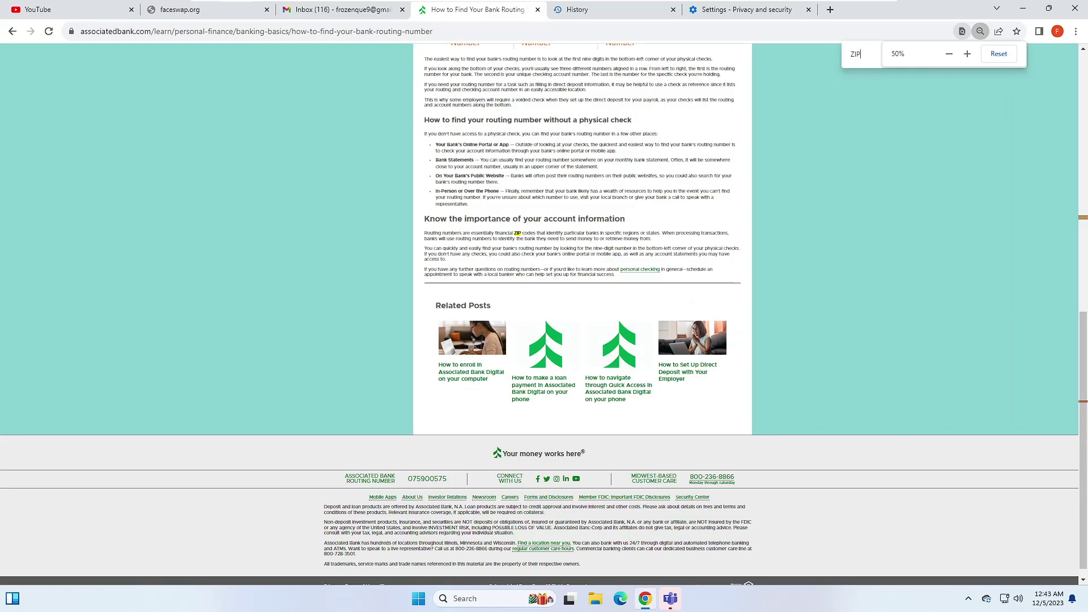
End the in-page search and enlarge the article by three zoom levels.
{"action": "key", "text": "Escape"}
{"action": "key", "text": "ctrl+plus"}
{"action": "key", "text": "ctrl+plus"}
{"action": "key", "text": "ctrl+plus"}
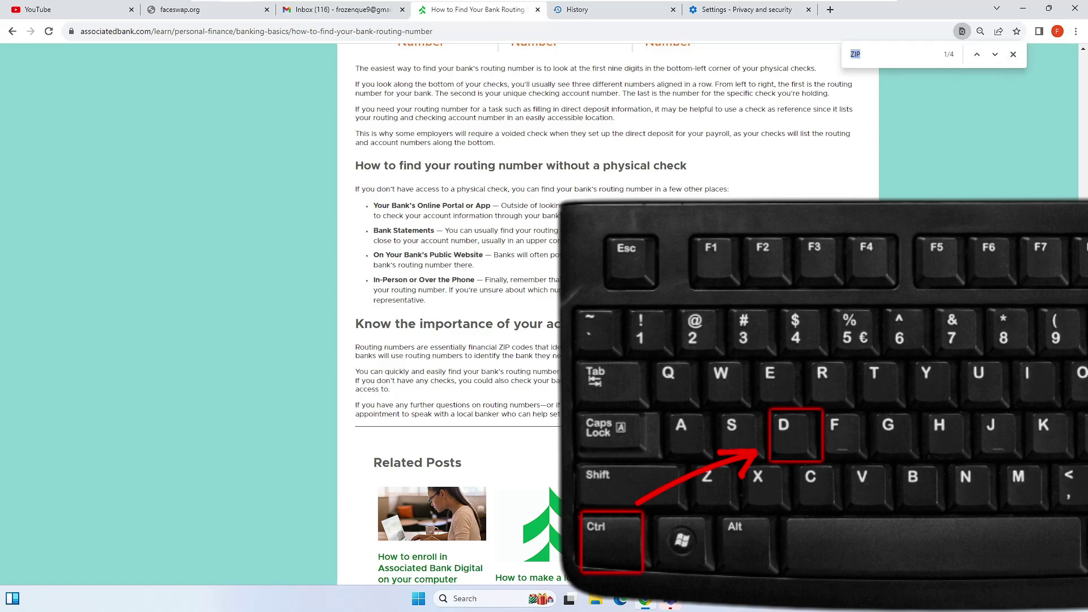
Bookmark the bank routing number article under its default name in the All Bookmarks folder.
{"action": "key", "text": "ctrl+d"}
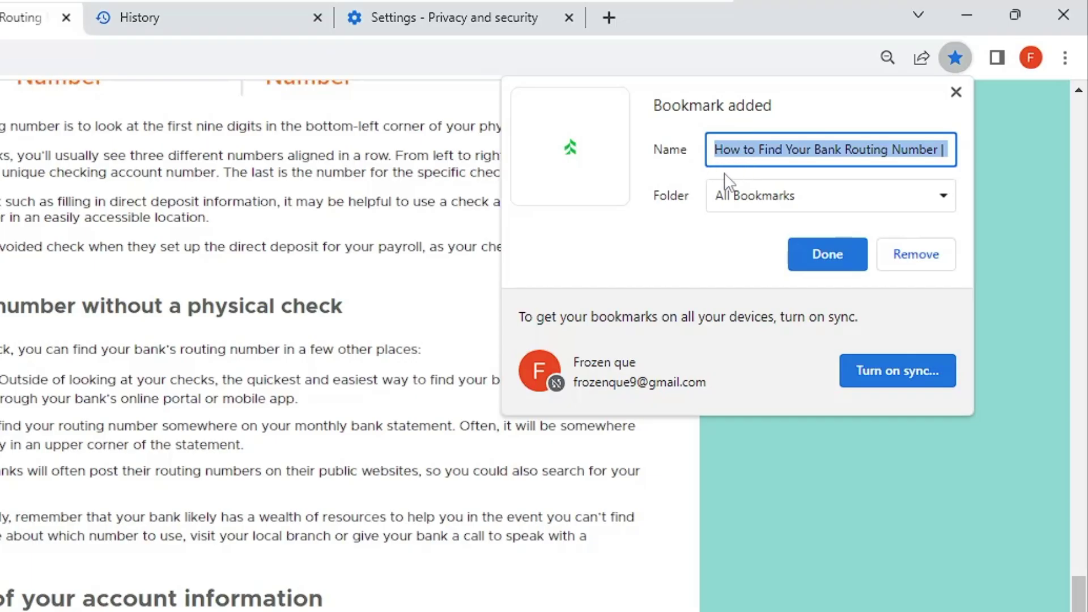
{"action": "left_click", "coordinate": [801, 200]}
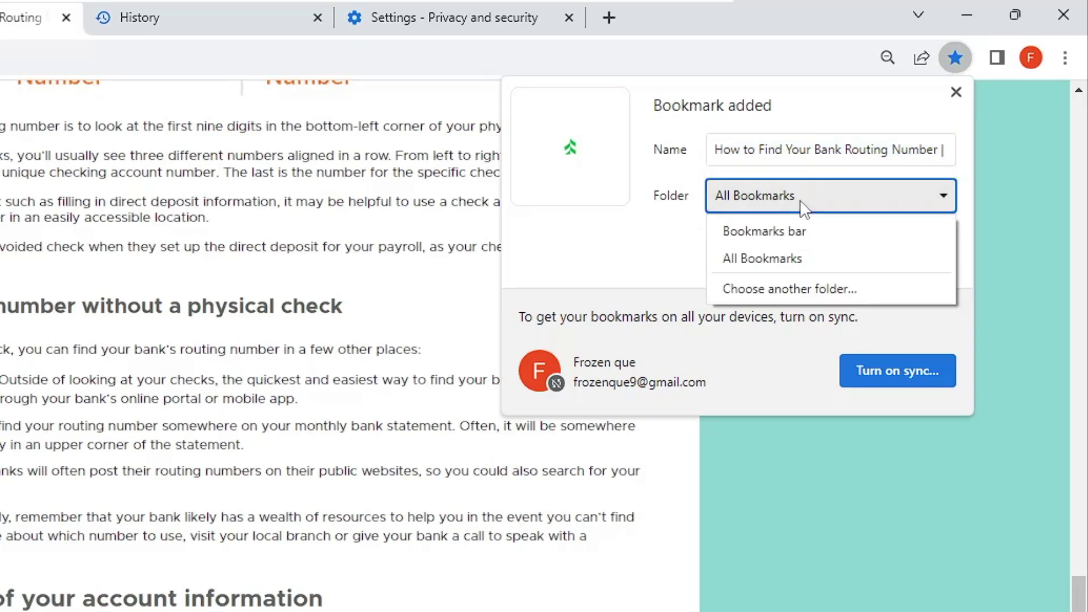
{"action": "left_click", "coordinate": [652, 246]}
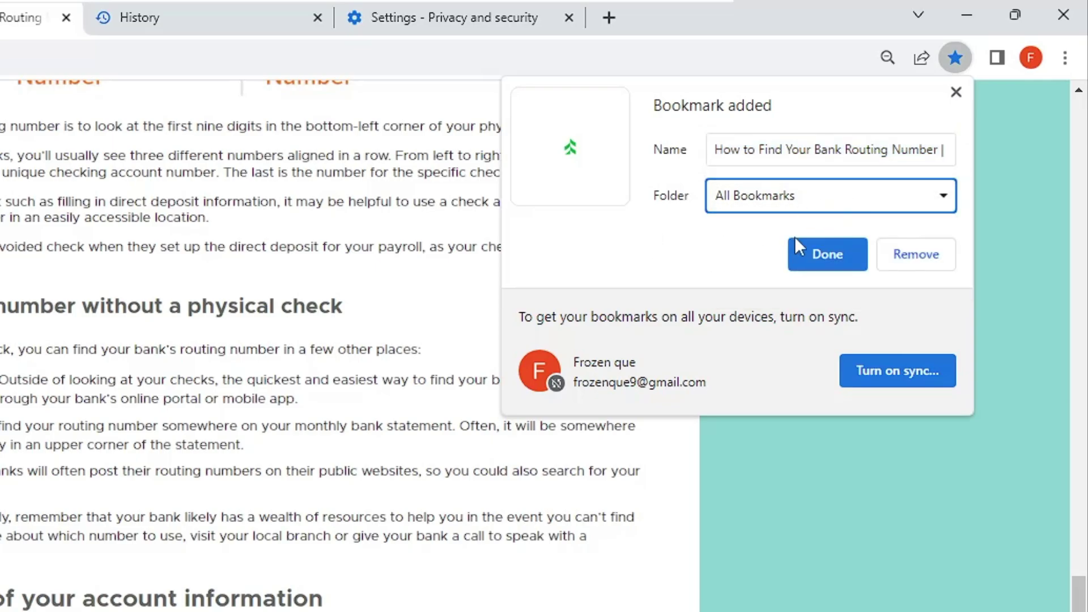
{"action": "left_click", "coordinate": [824, 253]}
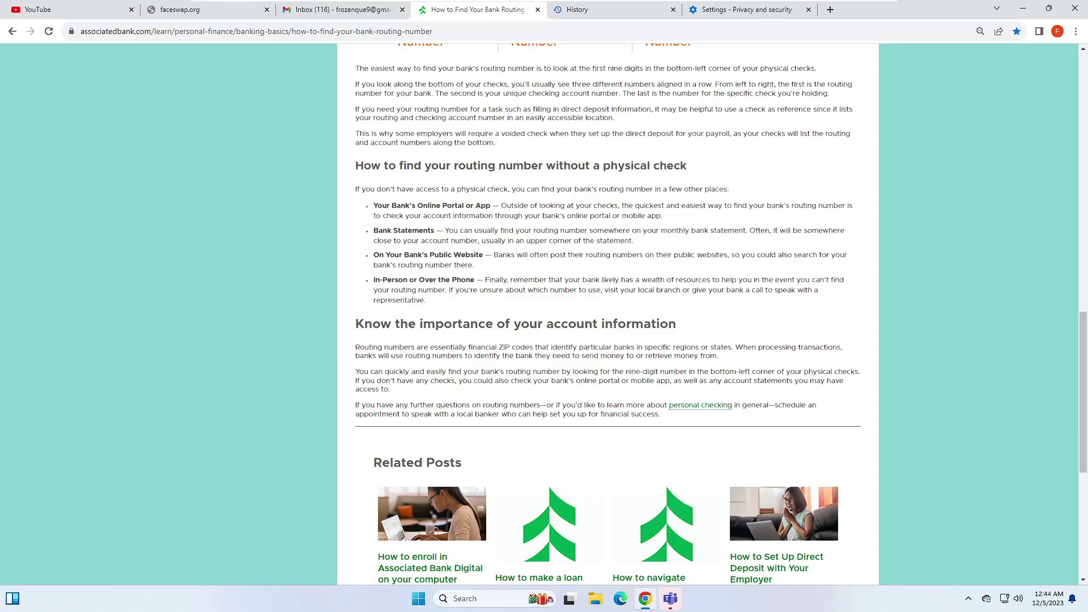
Switch to the YouTube home page and bookmark it as "YouTube" in the All Bookmarks folder.
{"action": "left_click", "coordinate": [181, 8]}
{"action": "left_click", "coordinate": [79, 8]}
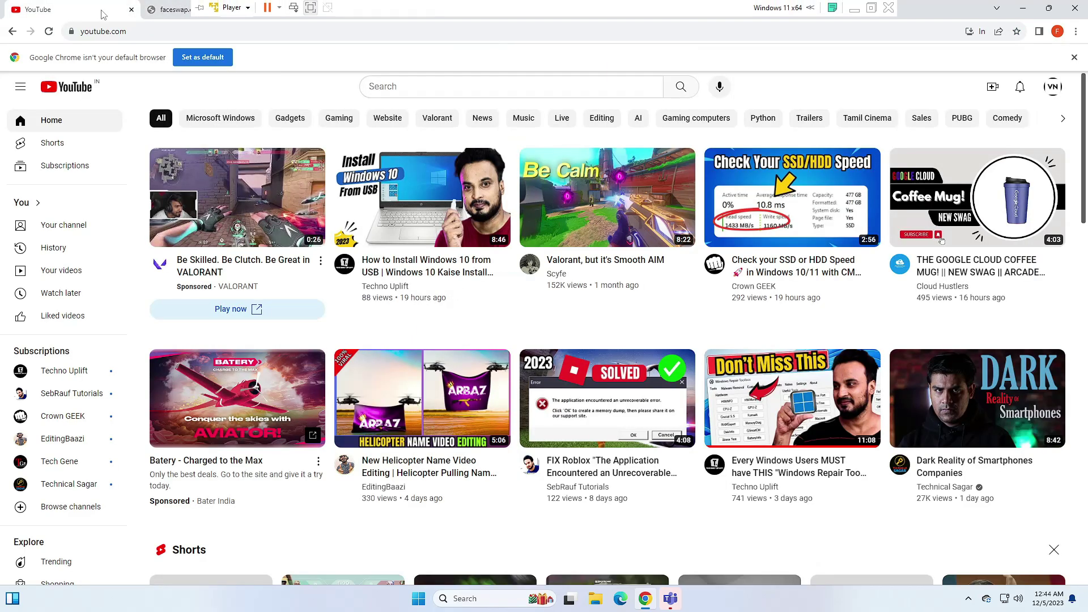
{"action": "mouse_move", "coordinate": [372, 197]}
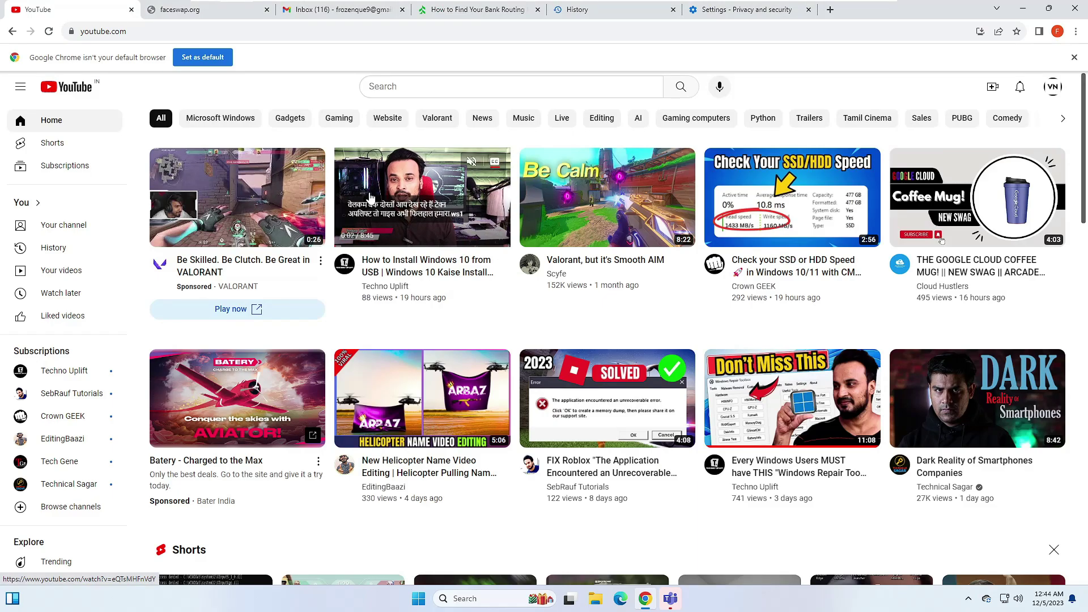
{"action": "key", "text": "ctrl+d"}
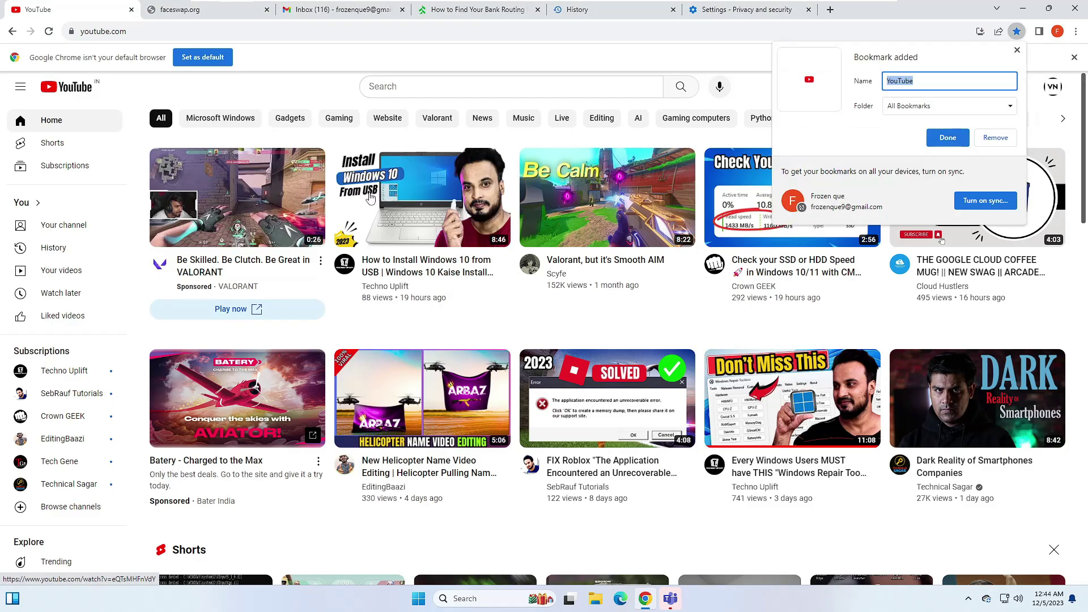
{"action": "left_click", "coordinate": [948, 141]}
{"action": "scroll", "coordinate": [229, 415], "scroll_direction": "down", "scroll_amount": 3}
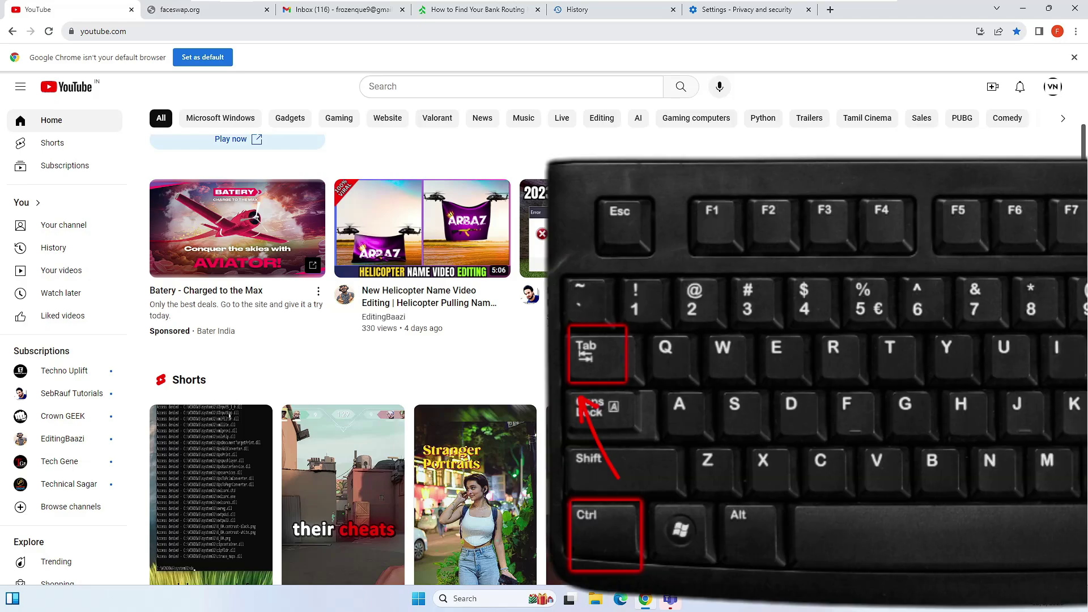
Cycle forward through the open tabs one by one, from YouTube to the Privacy and security settings tab.
{"action": "key", "text": "ctrl+Tab"}
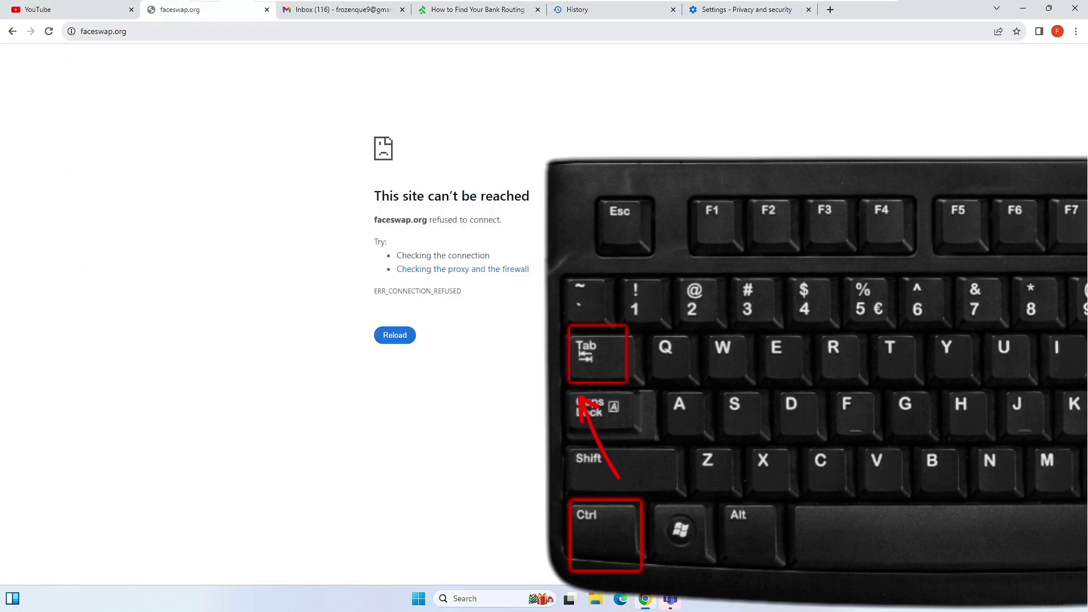
{"action": "key", "text": "ctrl+Tab"}
{"action": "key", "text": "ctrl+Tab"}
{"action": "key", "text": "ctrl+Tab"}
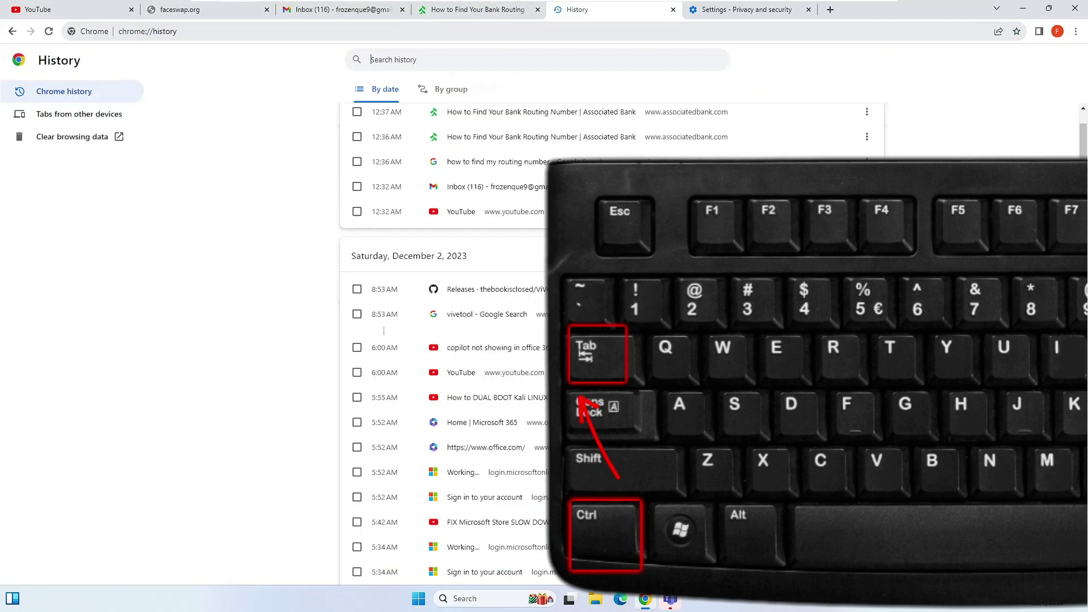
{"action": "key", "text": "ctrl+Tab"}
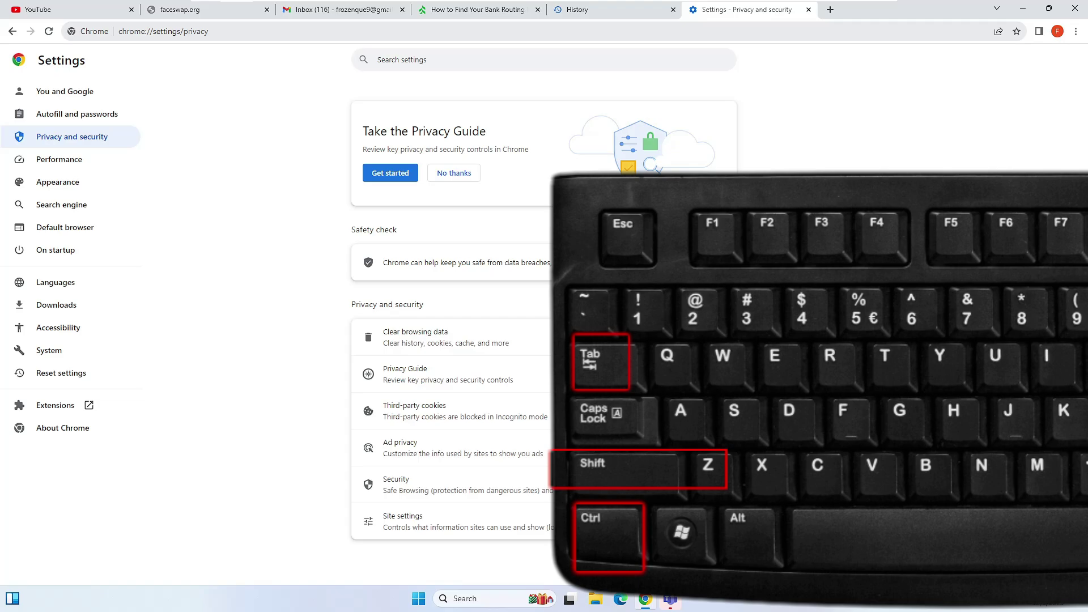
Cycle backward through the open tabs one by one, from the Privacy and security settings to YouTube.
{"action": "key", "text": "ctrl+shift+Tab"}
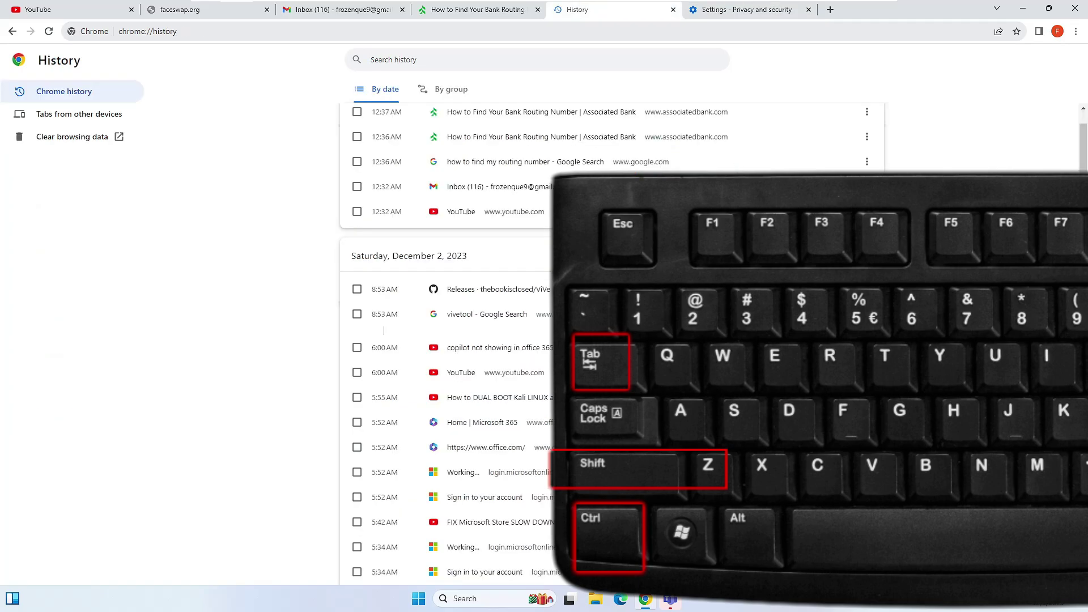
{"action": "key", "text": "ctrl+shift+Tab"}
{"action": "key", "text": "ctrl+shift+Tab"}
{"action": "key", "text": "ctrl+shift+Tab"}
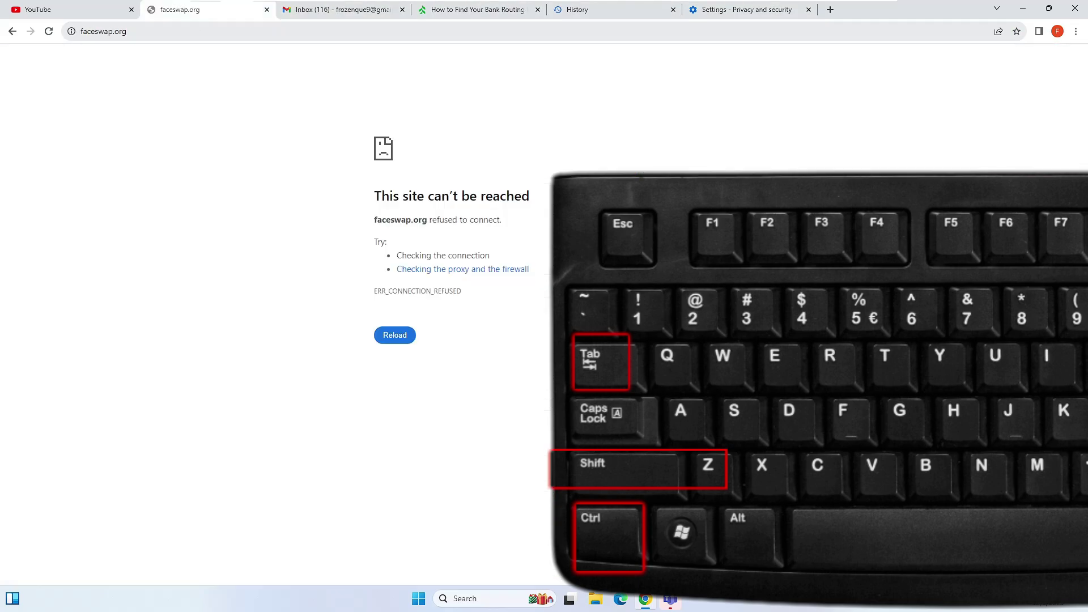
{"action": "key", "text": "ctrl+shift+Tab"}
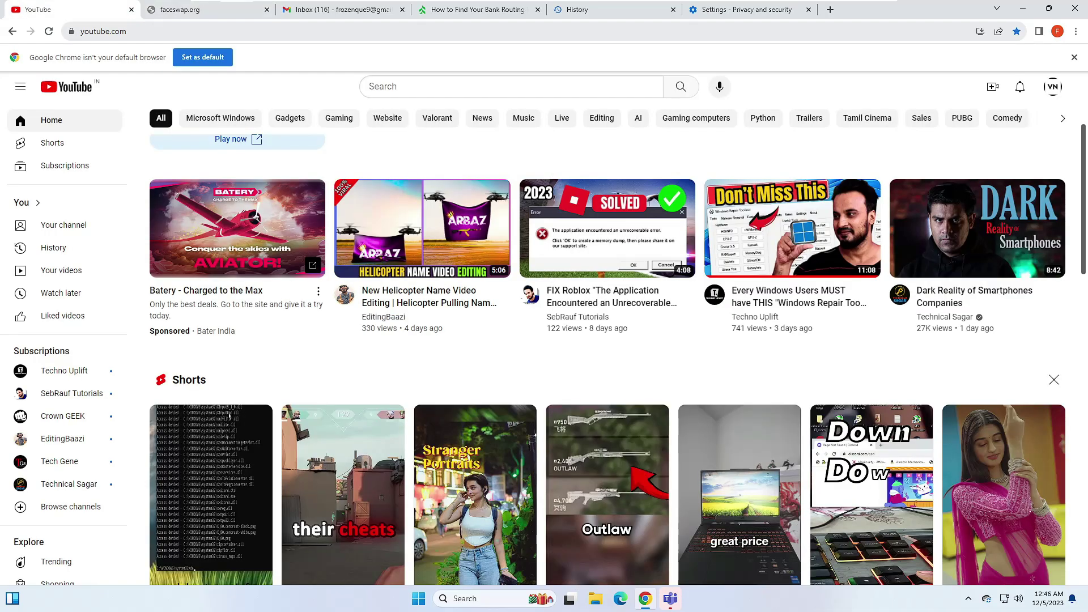
Step forward again from the YouTube tab, passing every open tab, until the Privacy and security settings are active.
{"action": "key", "text": "ctrl+Tab"}
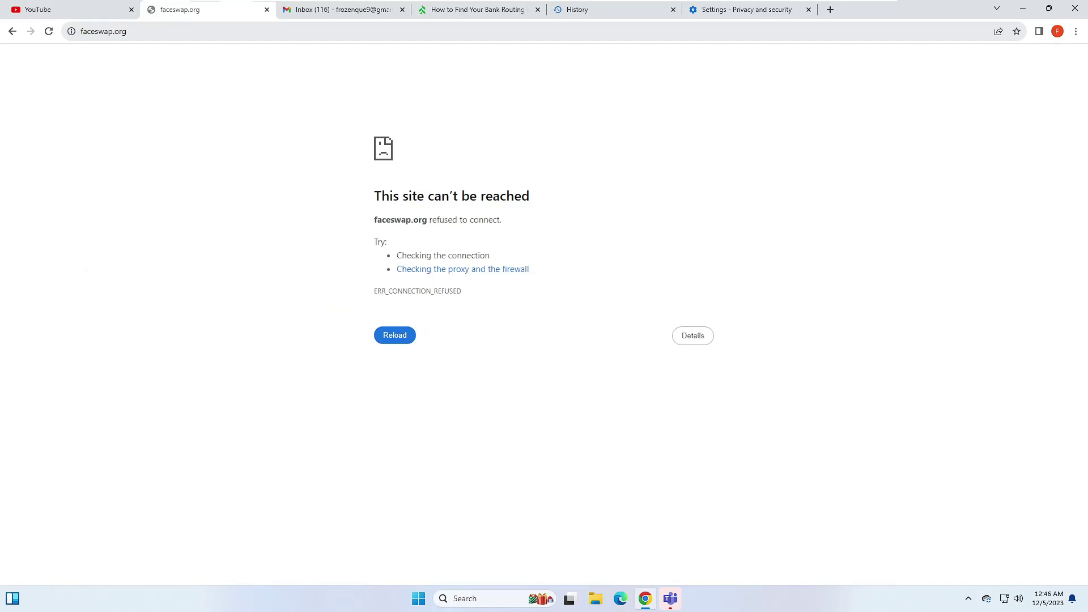
{"action": "key", "text": "ctrl+Tab"}
{"action": "key", "text": "ctrl+Tab"}
{"action": "key", "text": "ctrl+Tab"}
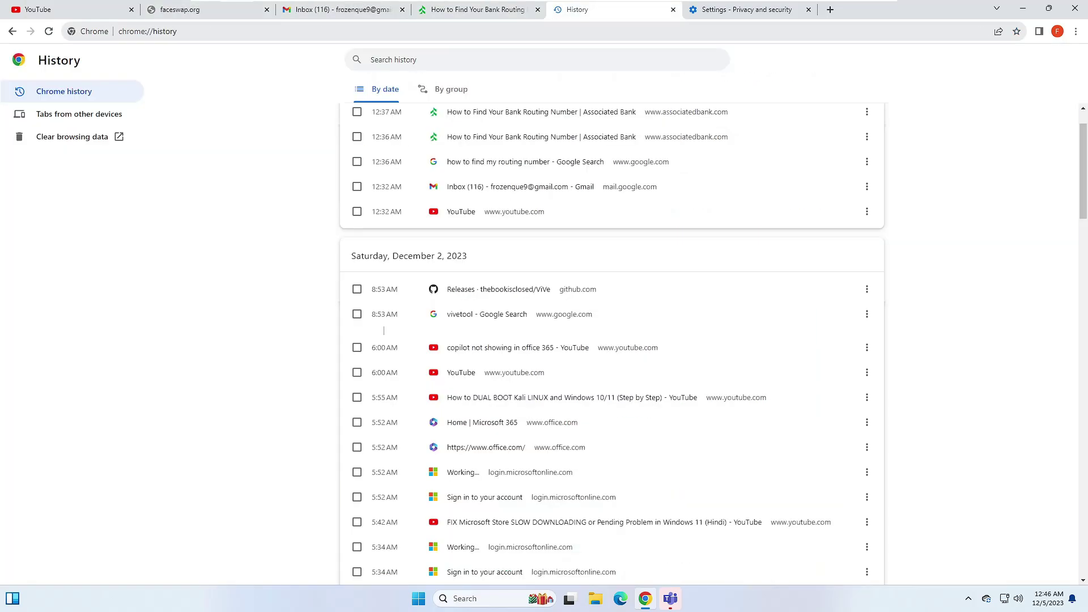
{"action": "key", "text": "ctrl+Tab"}
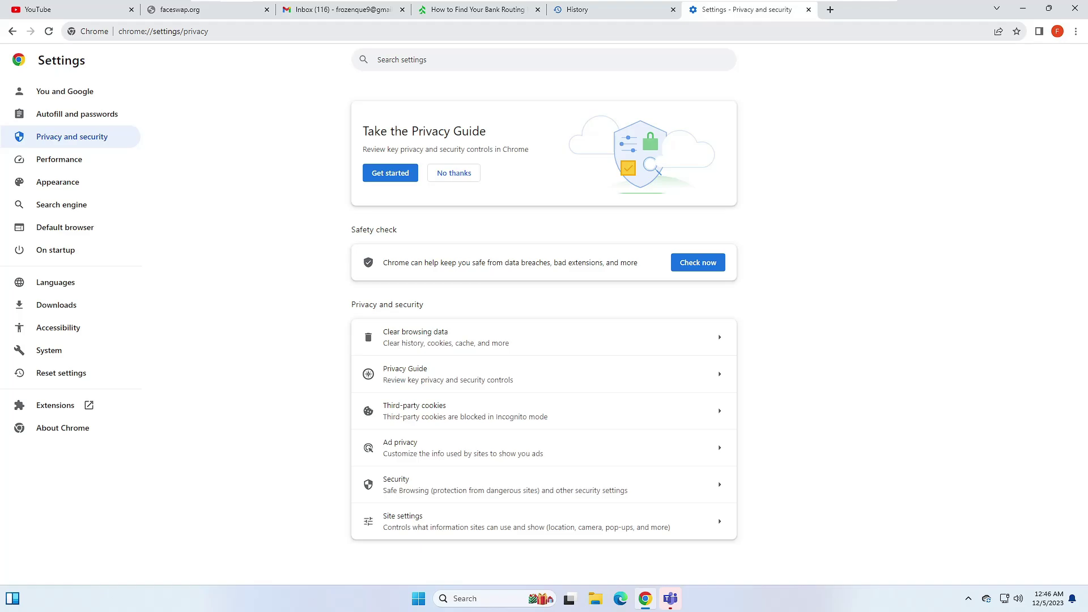
Move back three tabs from the Privacy and security settings to the Gmail inbox.
{"action": "key", "text": "ctrl+shift+Tab"}
{"action": "key", "text": "ctrl+shift+Tab"}
{"action": "key", "text": "ctrl+shift+Tab"}
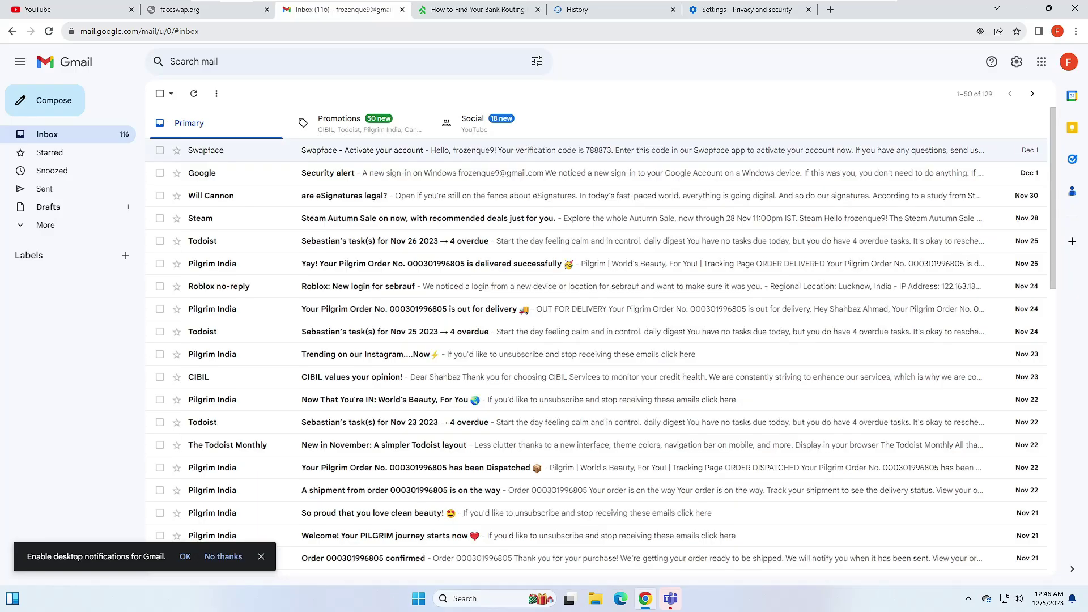
Open a new Incognito window, look up the shortcut listed for New Incognito window, and close the window.
{"action": "key", "text": "ctrl+shift+n"}
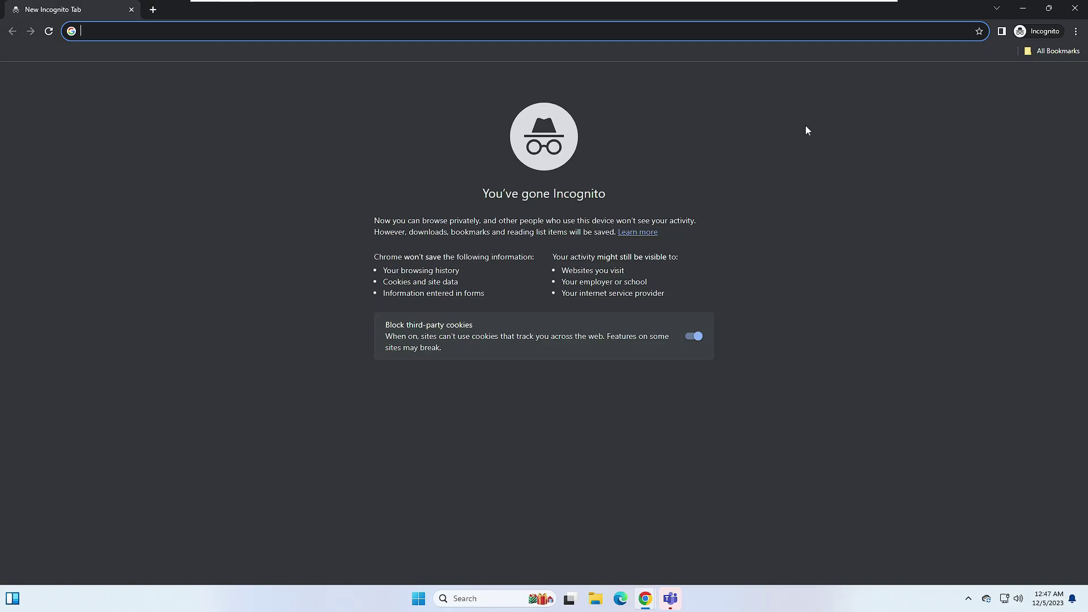
{"action": "left_click", "coordinate": [1076, 32]}
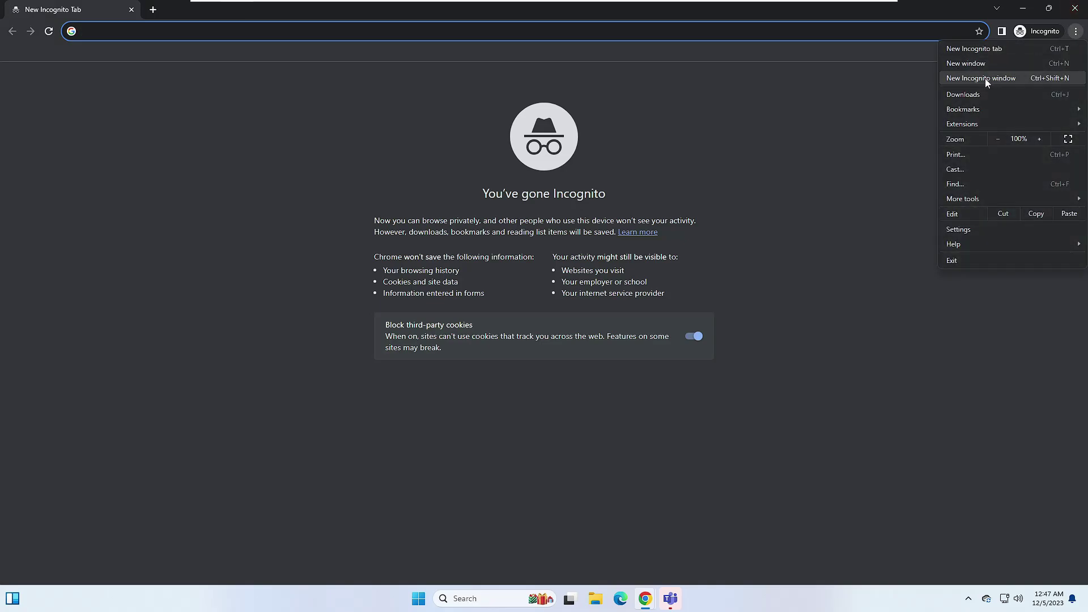
{"action": "left_click", "coordinate": [729, 91]}
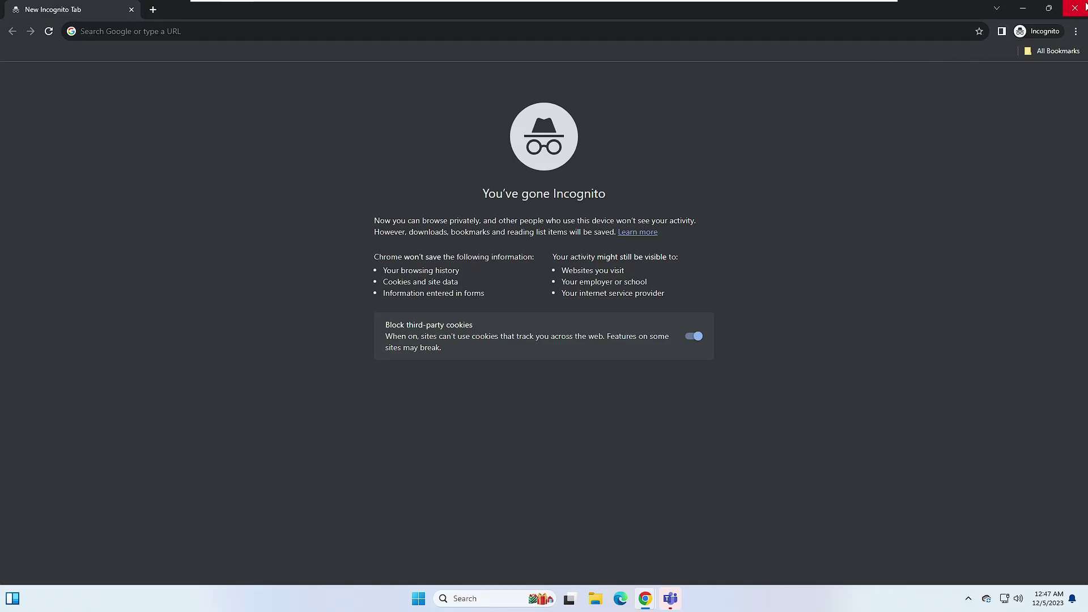
{"action": "left_click", "coordinate": [1075, 8]}
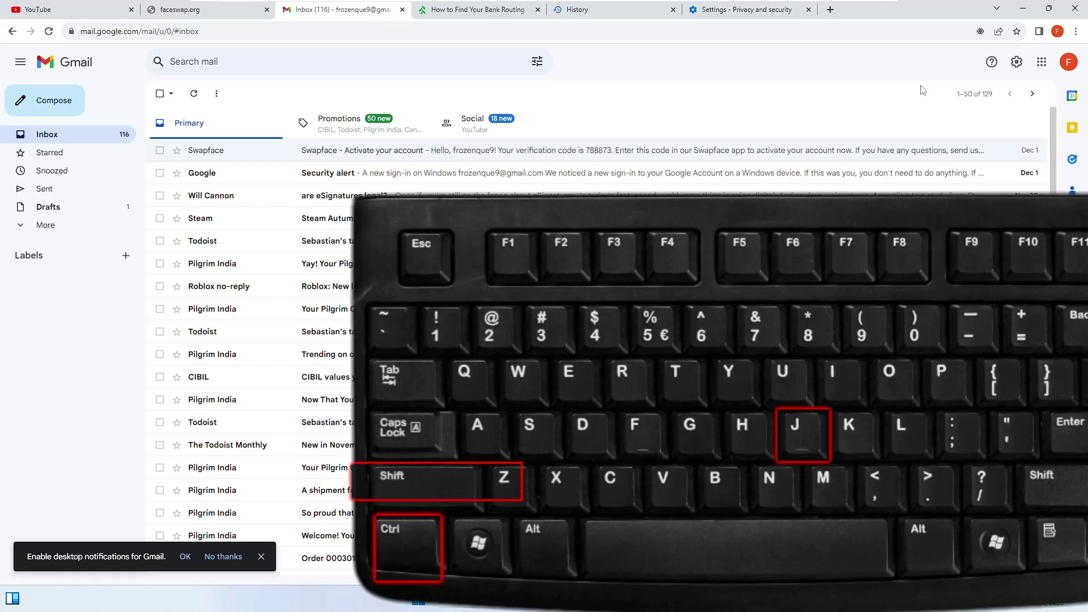
Show the developer tools Console for the Gmail inbox, and close the developer tools again.
{"action": "key", "text": "ctrl+shift+j"}
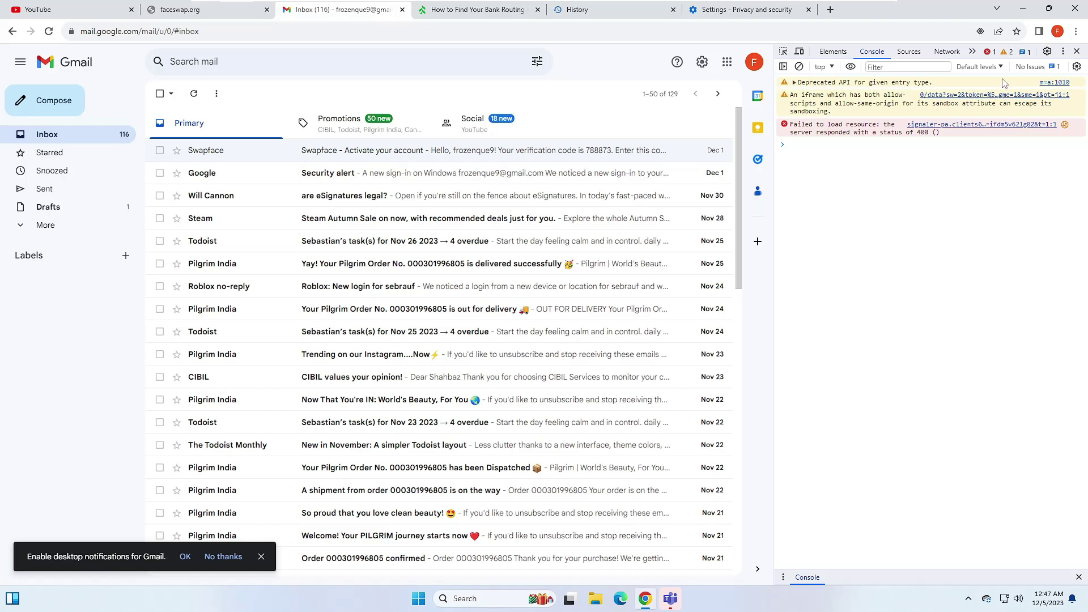
{"action": "key", "text": "F12"}
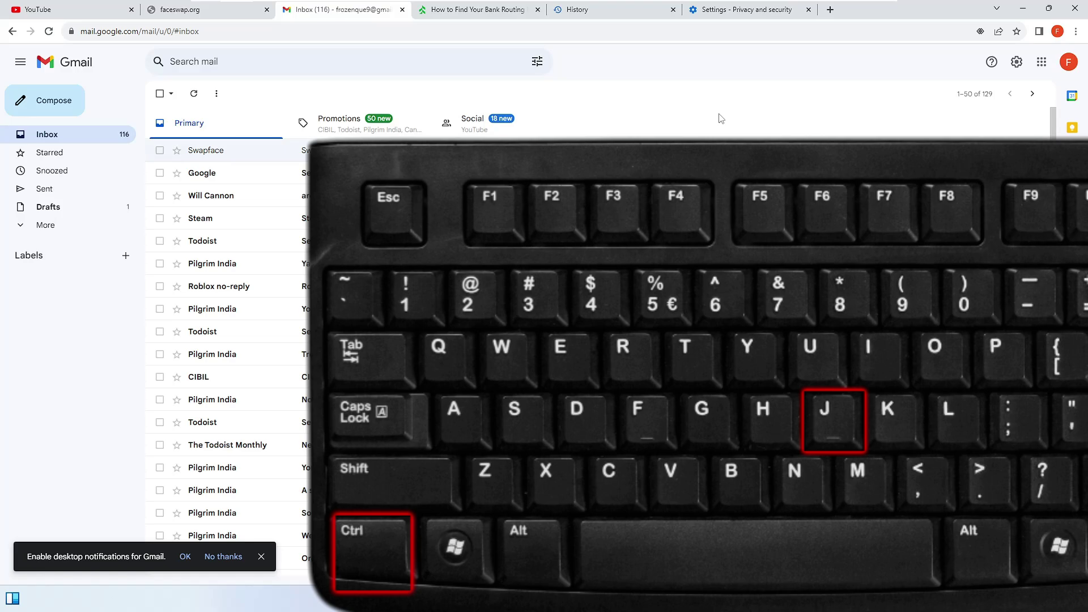
Open the browser's Downloads page and look through the list of downloaded files.
{"action": "key", "text": "ctrl+j"}
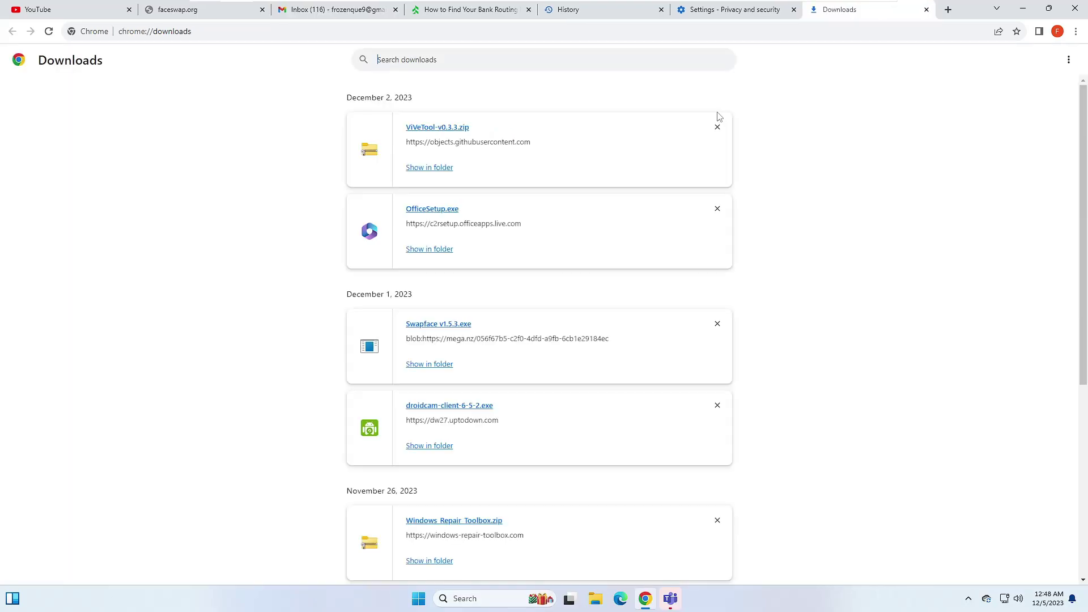
{"action": "scroll", "coordinate": [429, 131], "scroll_direction": "down", "scroll_amount": 6}
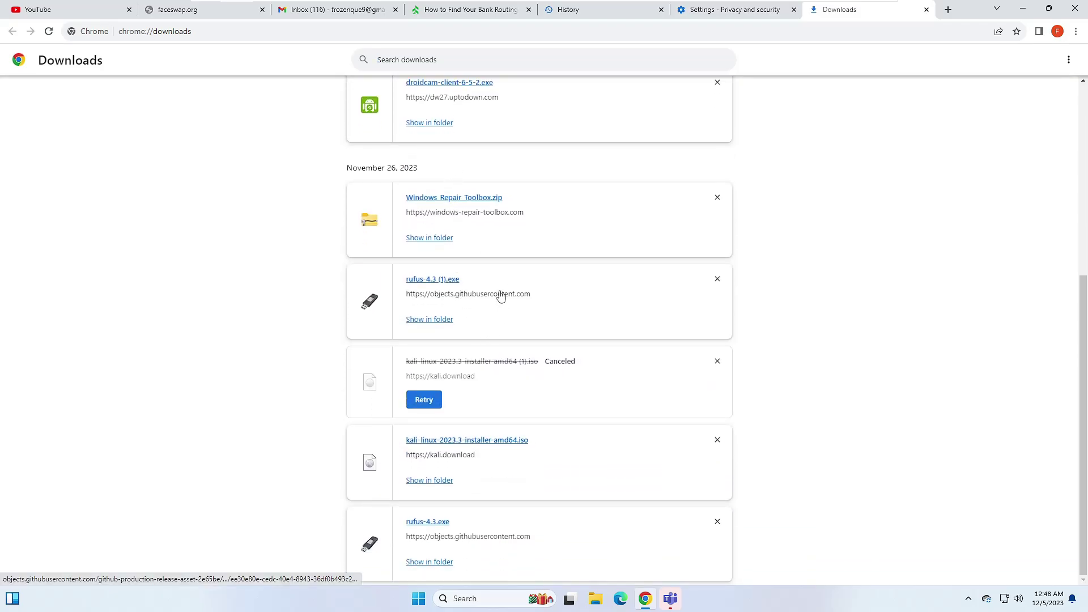
{"action": "scroll", "coordinate": [476, 315], "scroll_direction": "up", "scroll_amount": 6}
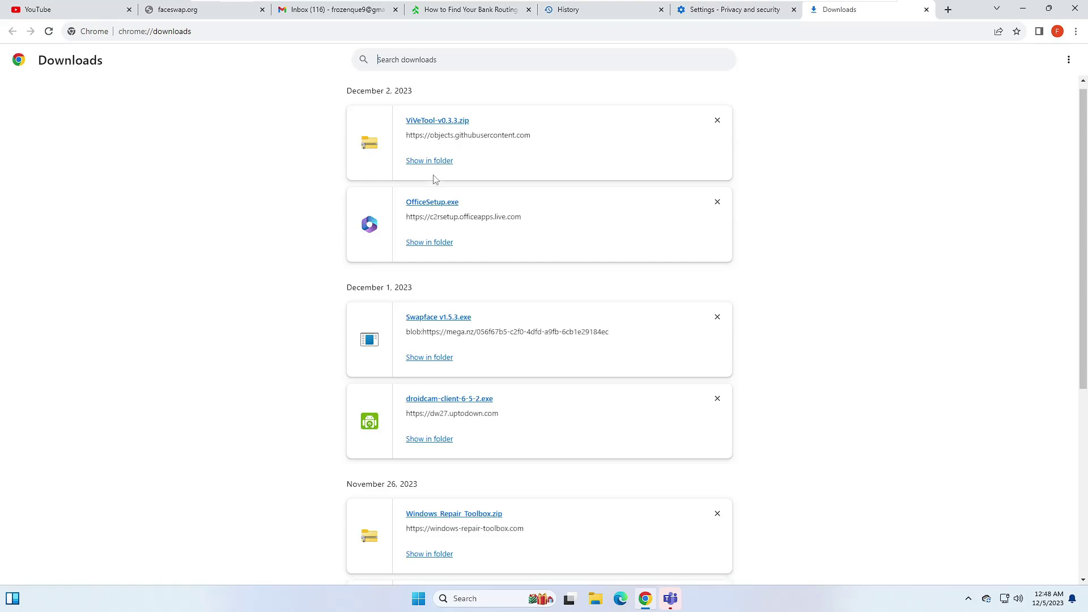
{"action": "scroll", "coordinate": [435, 179], "scroll_direction": "down", "scroll_amount": 3}
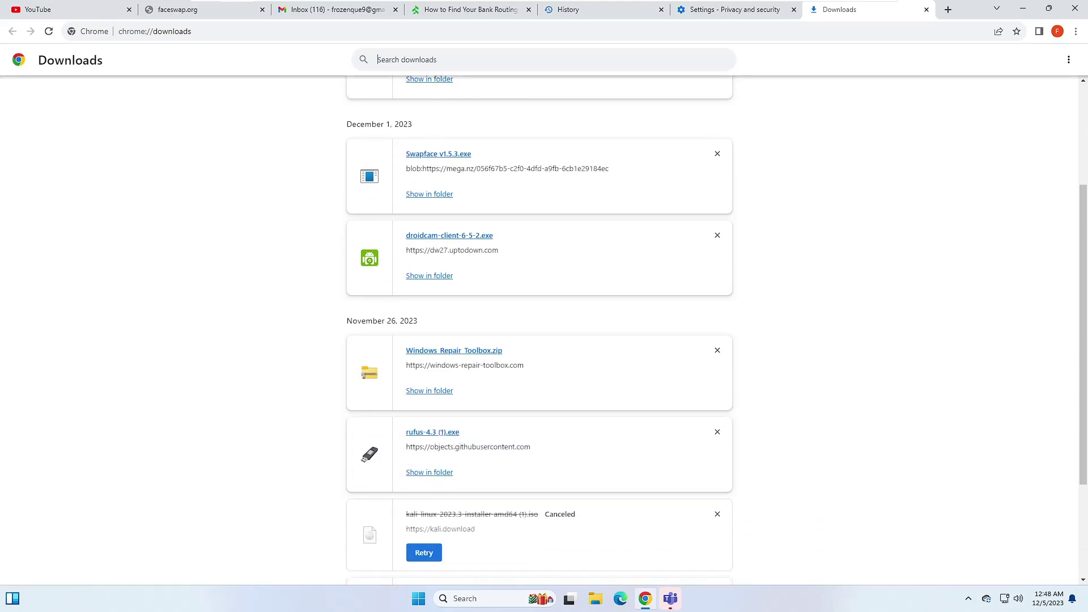
{"action": "scroll", "coordinate": [368, 334], "scroll_direction": "down", "scroll_amount": 3}
{"action": "scroll", "coordinate": [369, 335], "scroll_direction": "up", "scroll_amount": 4}
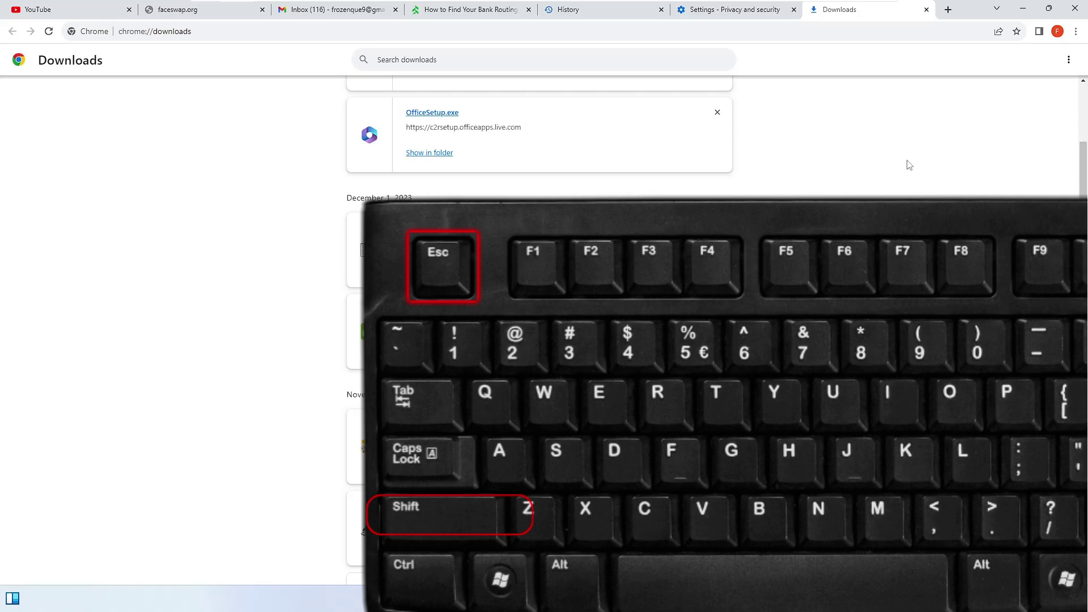
Open the browser's own Task Manager and review the memory, CPU and network use of its processes and tabs.
{"action": "key", "text": "shift+Escape"}
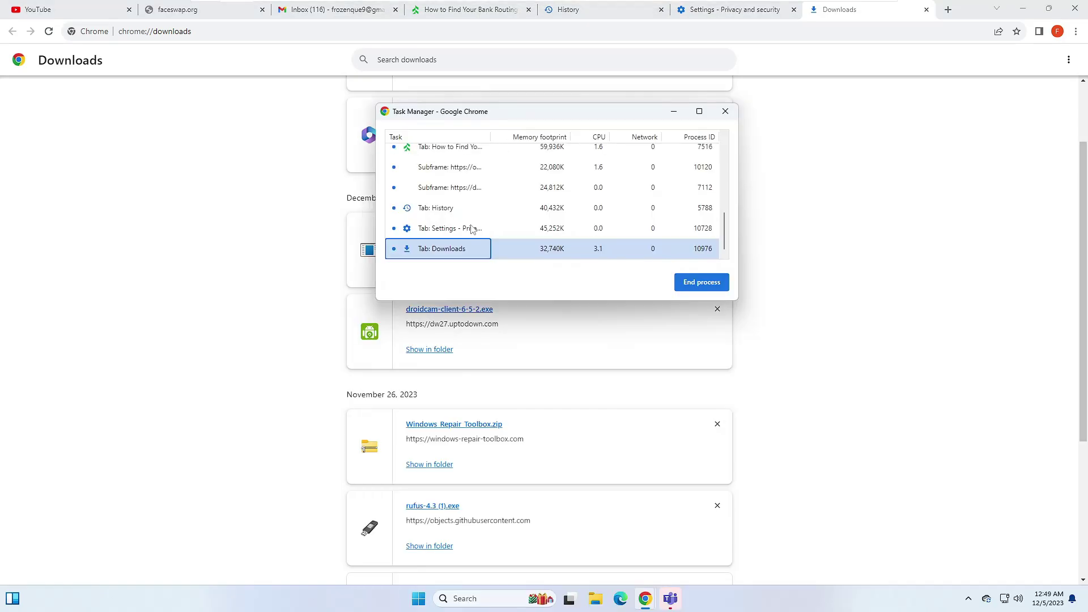
{"action": "scroll", "coordinate": [474, 223], "scroll_direction": "up", "scroll_amount": 5}
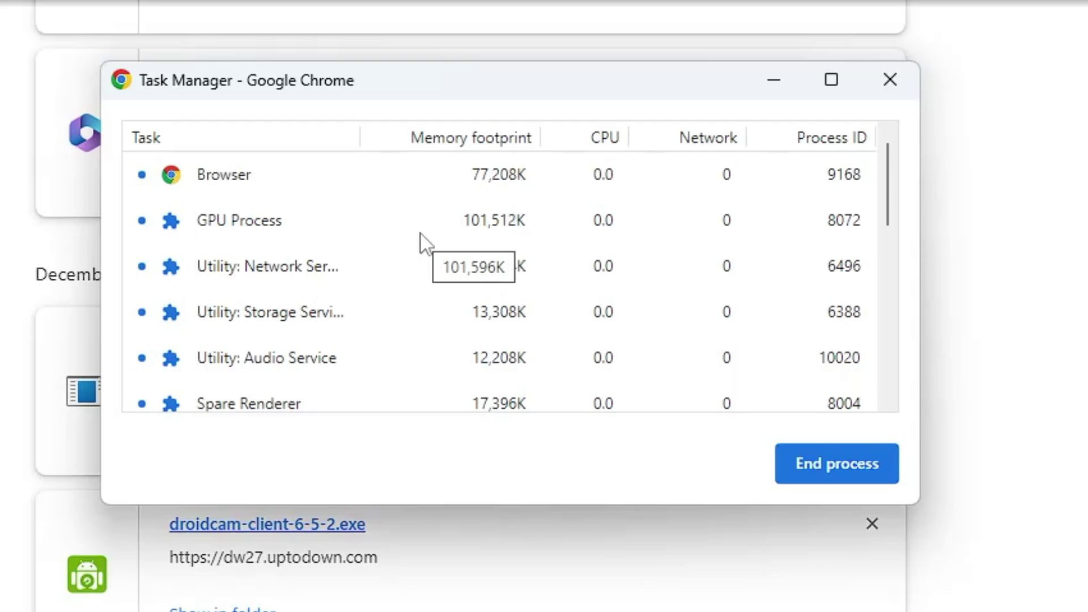
{"action": "scroll", "coordinate": [309, 238], "scroll_direction": "down", "scroll_amount": 5}
{"action": "scroll", "coordinate": [307, 252], "scroll_direction": "down", "scroll_amount": 4}
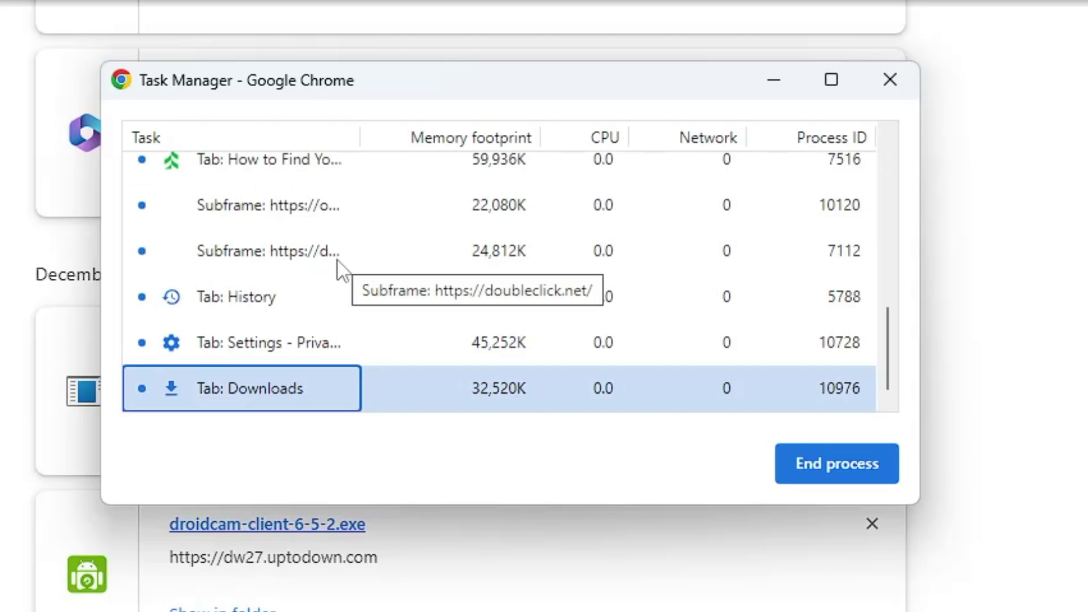
{"action": "scroll", "coordinate": [402, 293], "scroll_direction": "up", "scroll_amount": 9}
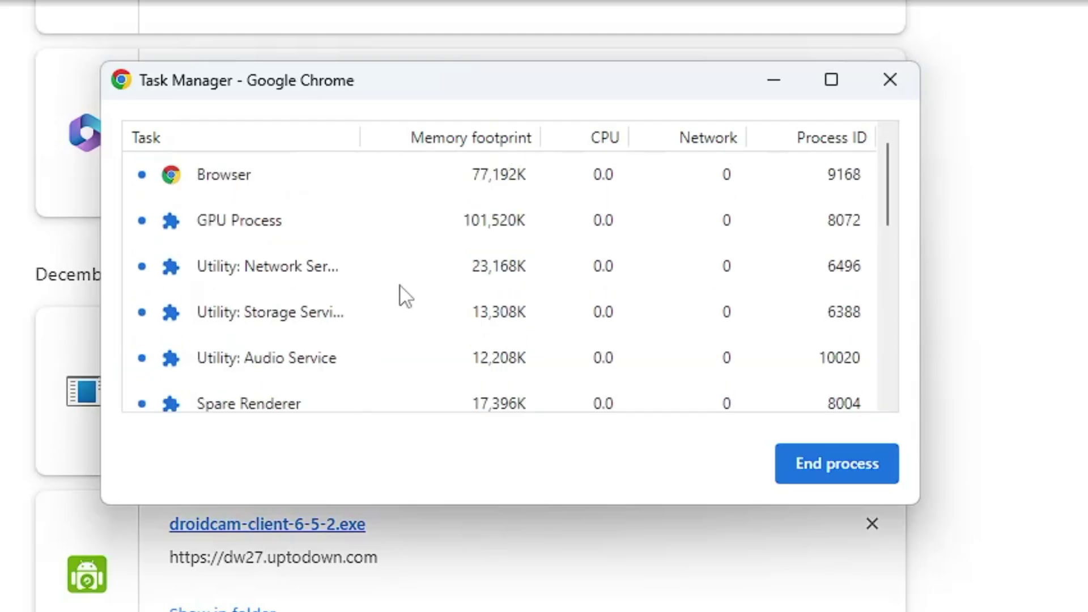